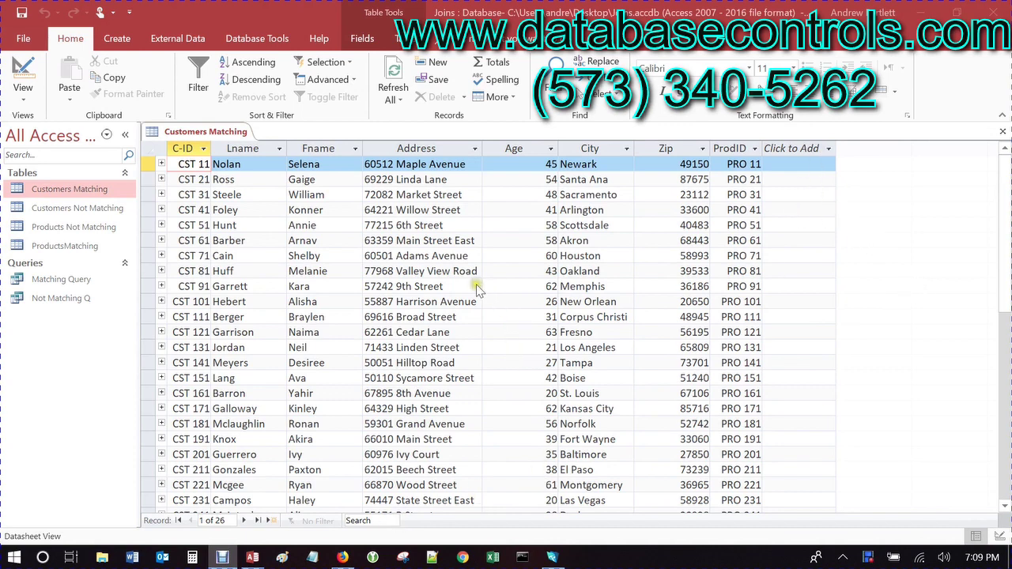
# - Open Customers Matching in Design view and inspect the C-ID field's custom "CST "0\1 format
pyautogui.scroll(-4, 461, 316)
pyautogui.scroll(4, 461, 316)
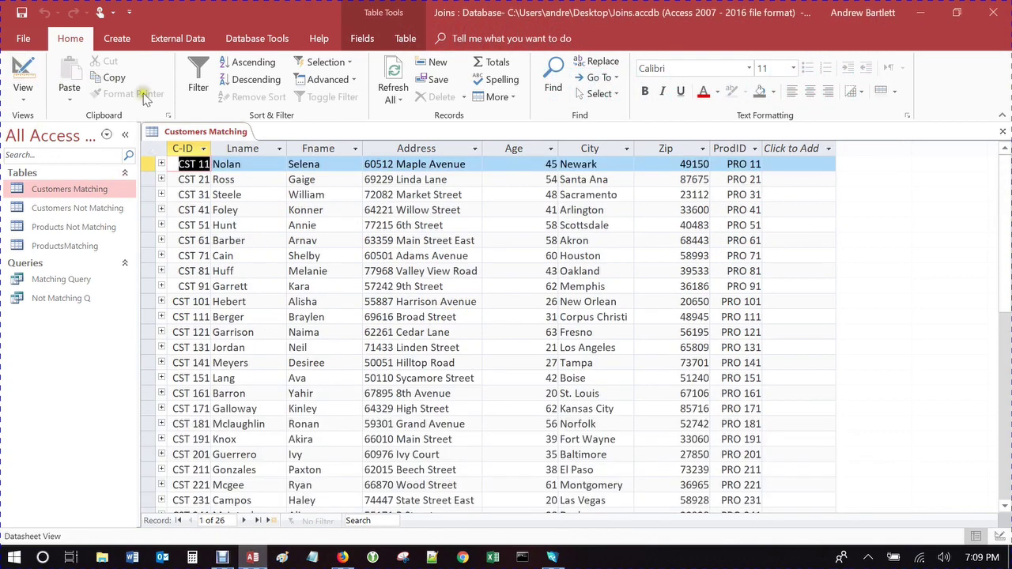
pyautogui.click(23, 77)
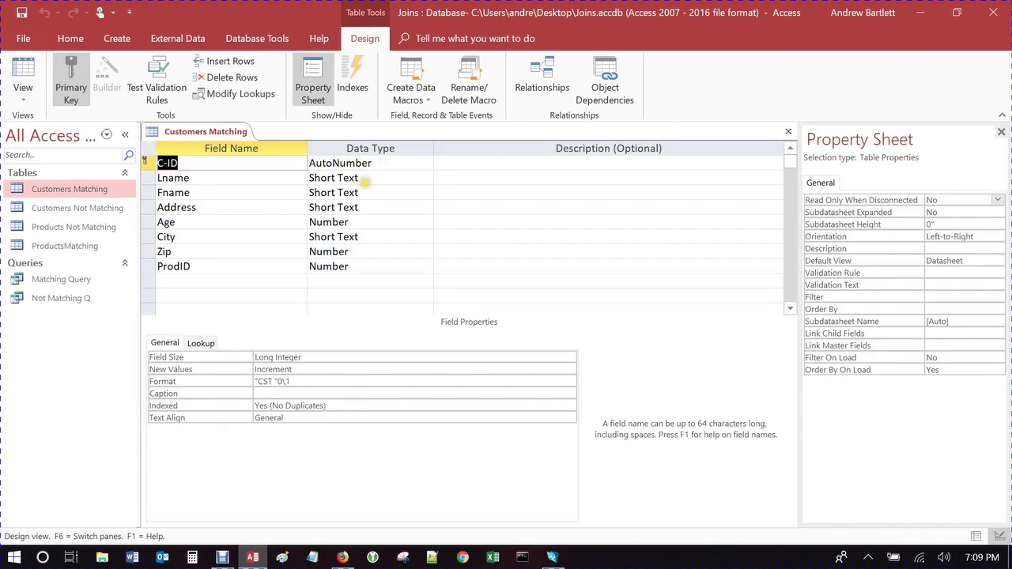
pyautogui.click(211, 172)
pyautogui.click(220, 163)
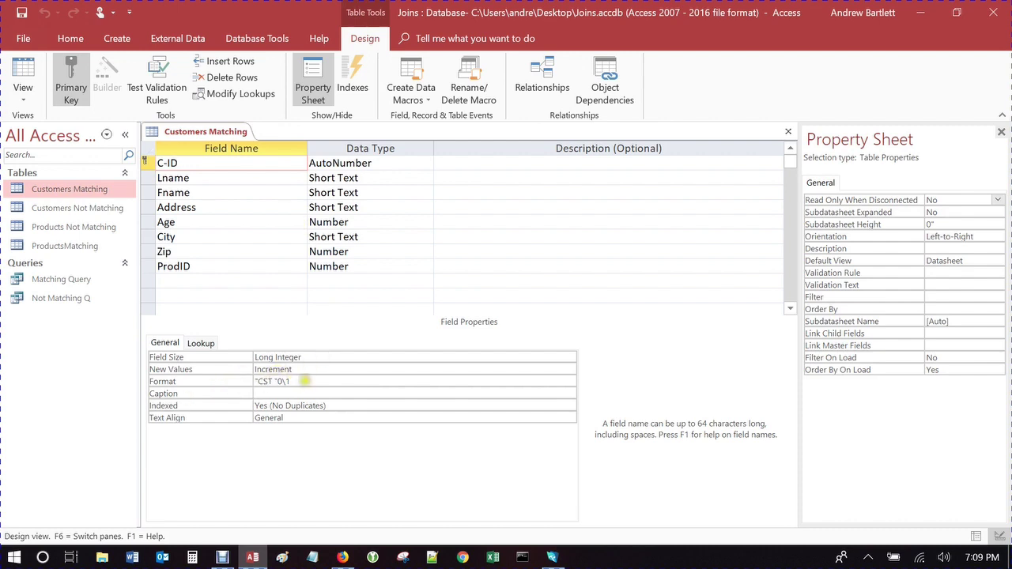
pyautogui.click(305, 382)
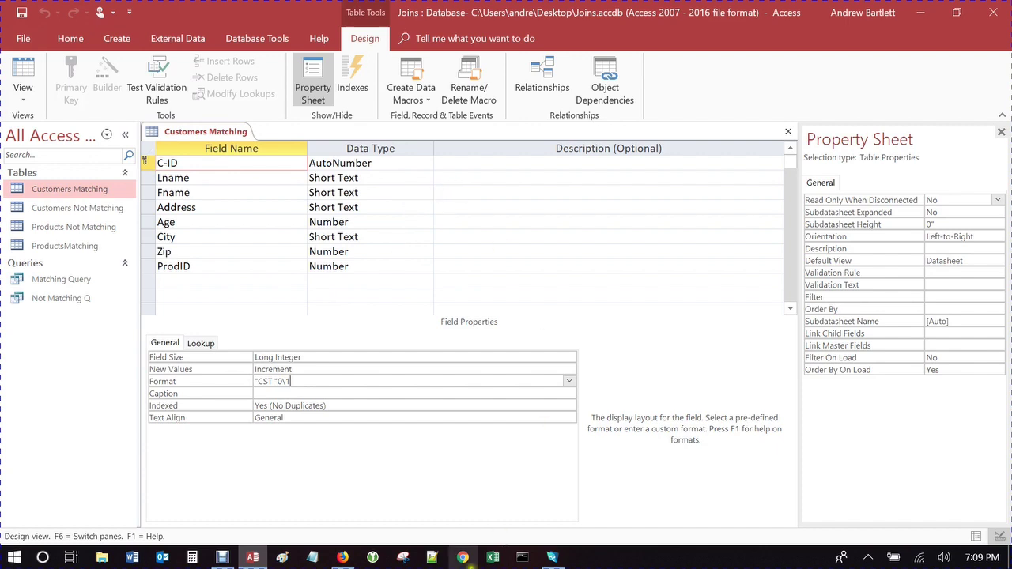
# - Bring up the Custom Auto Number Products records and select the first record's ItemID, ITEM 01
pyautogui.click(553, 558)
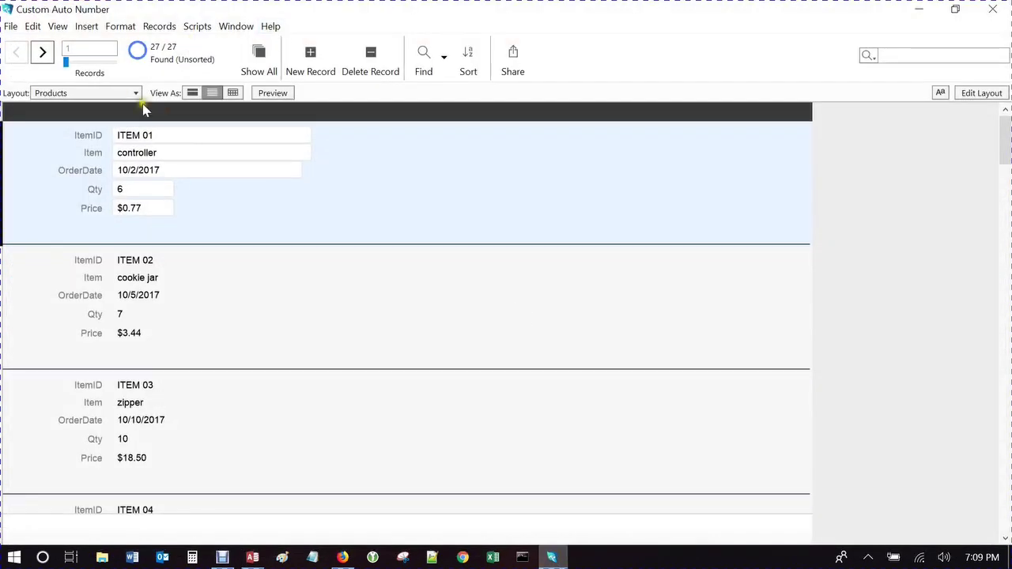
pyautogui.scroll(-5, 149, 182)
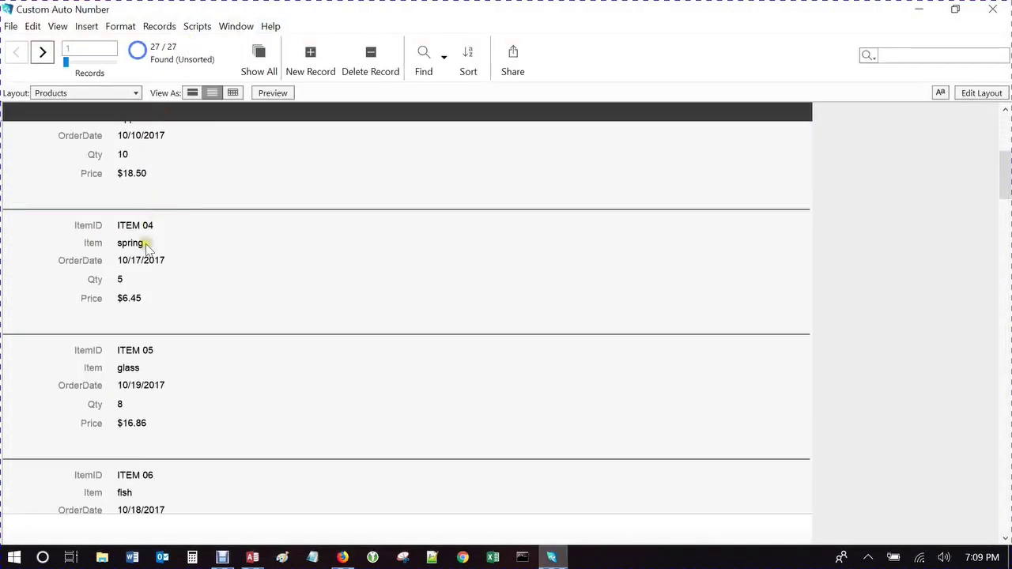
pyautogui.scroll(5, 150, 236)
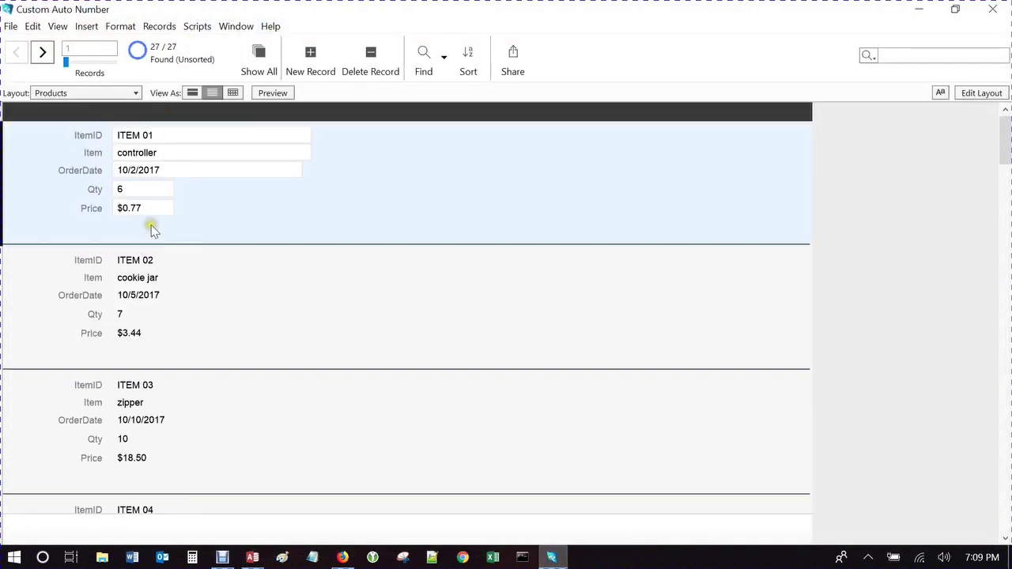
pyautogui.click(194, 134)
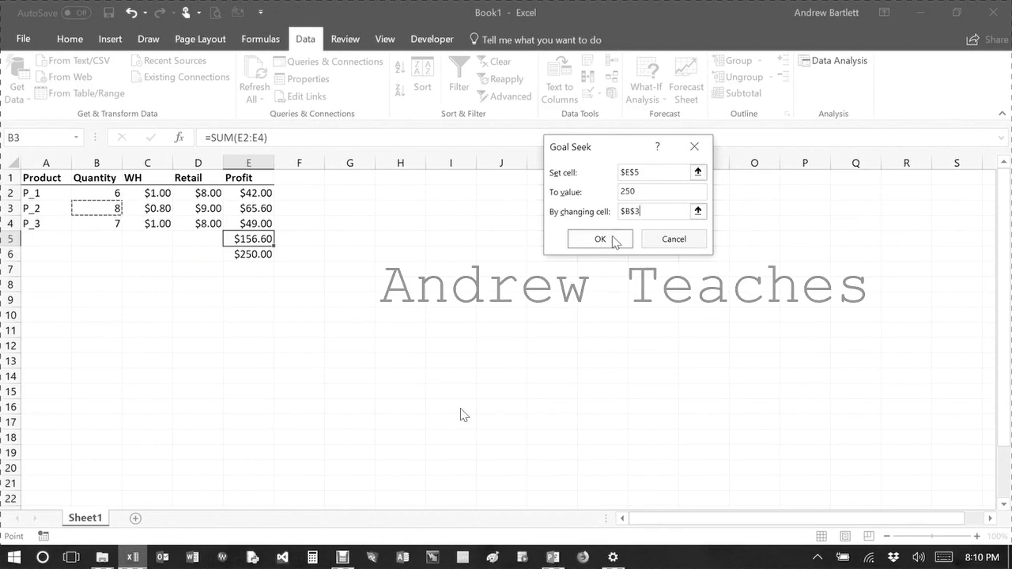
# - Run Goal Seek for 250 profit, answer the Python quiz, and link Customers CustID to ApptSchedule
pyautogui.click(614, 241)
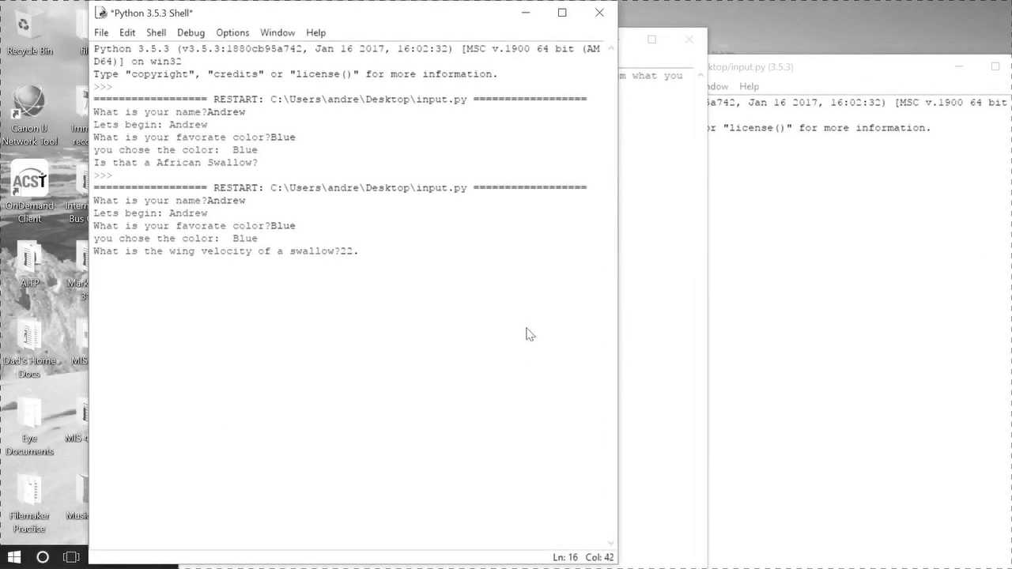
pyautogui.press('Return')
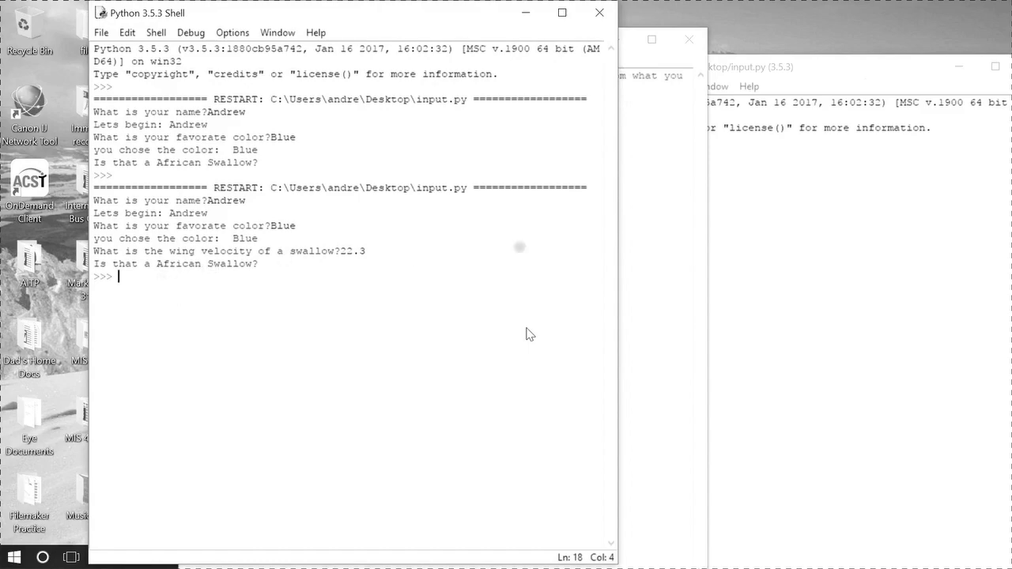
pyautogui.moveTo(625, 181); pyautogui.dragTo(546, 264)
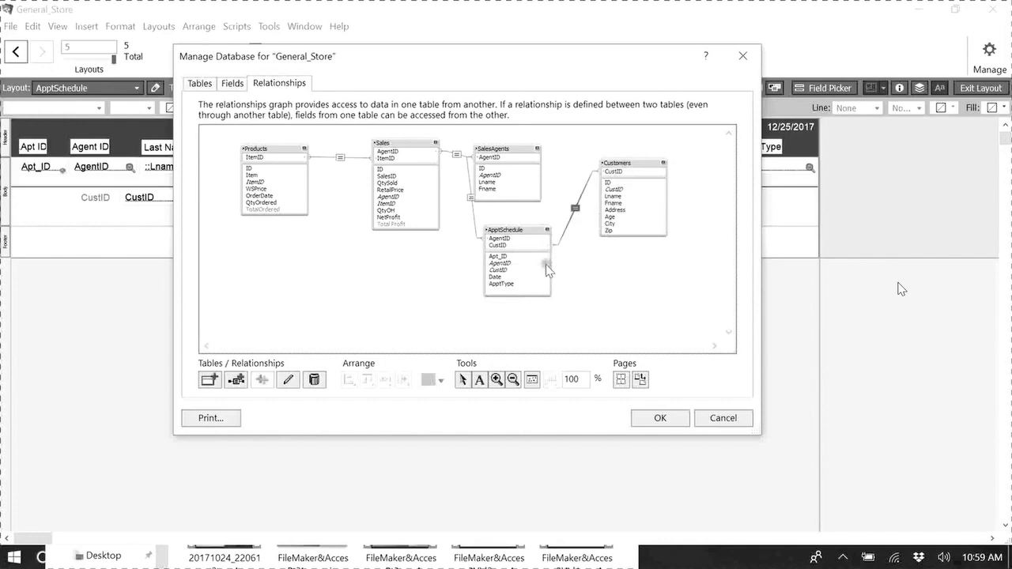
pyautogui.click(641, 290)
pyautogui.click(662, 419)
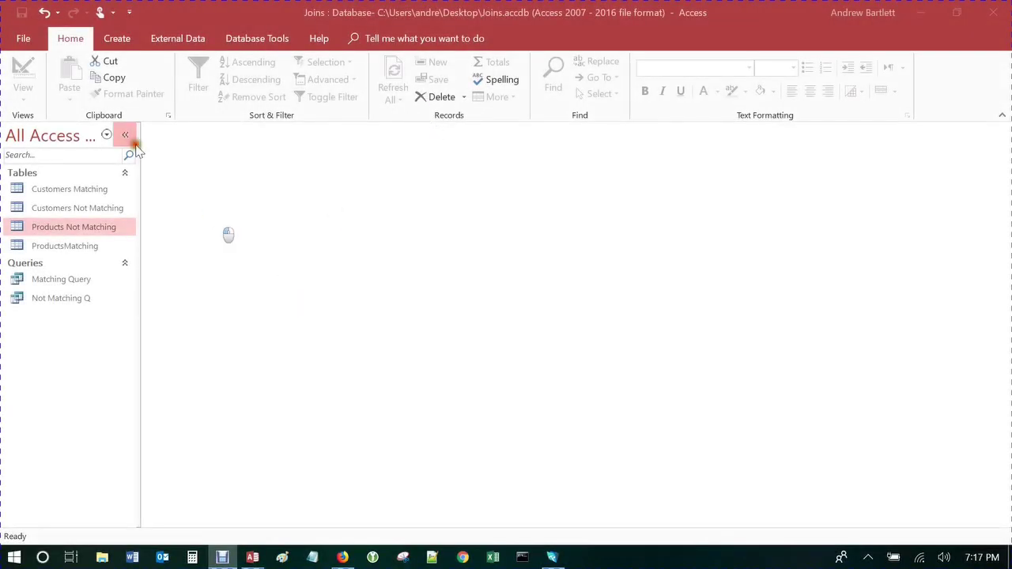
# - Create a new blank table and save it as 'Example Table' in Design view
pyautogui.click(220, 185)
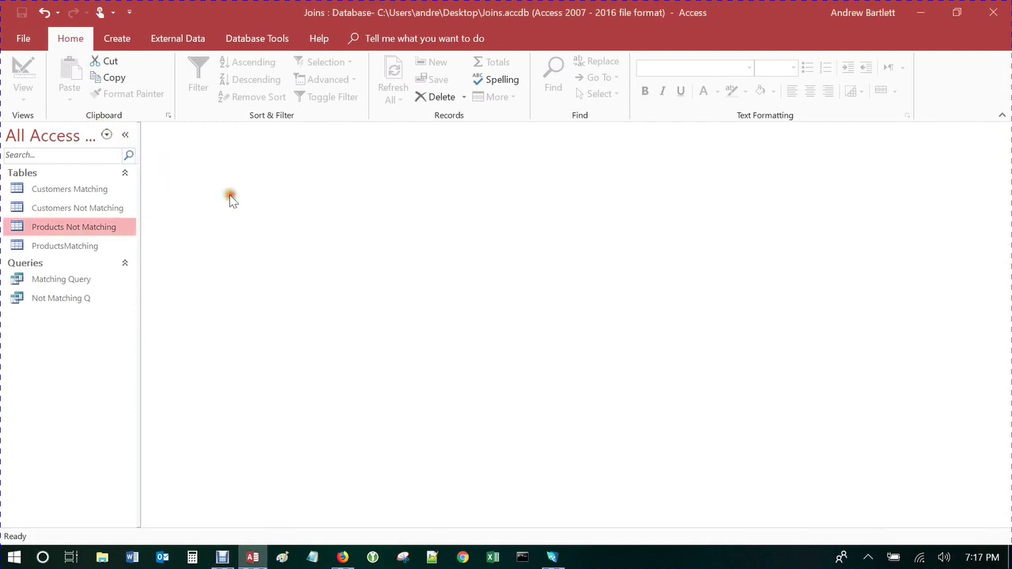
pyautogui.click(88, 191)
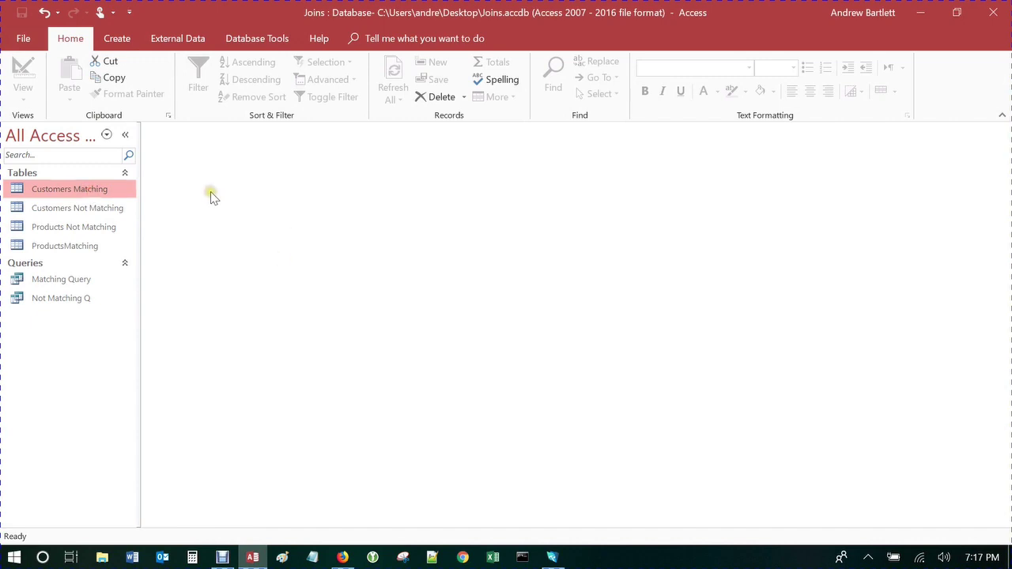
pyautogui.click(114, 38)
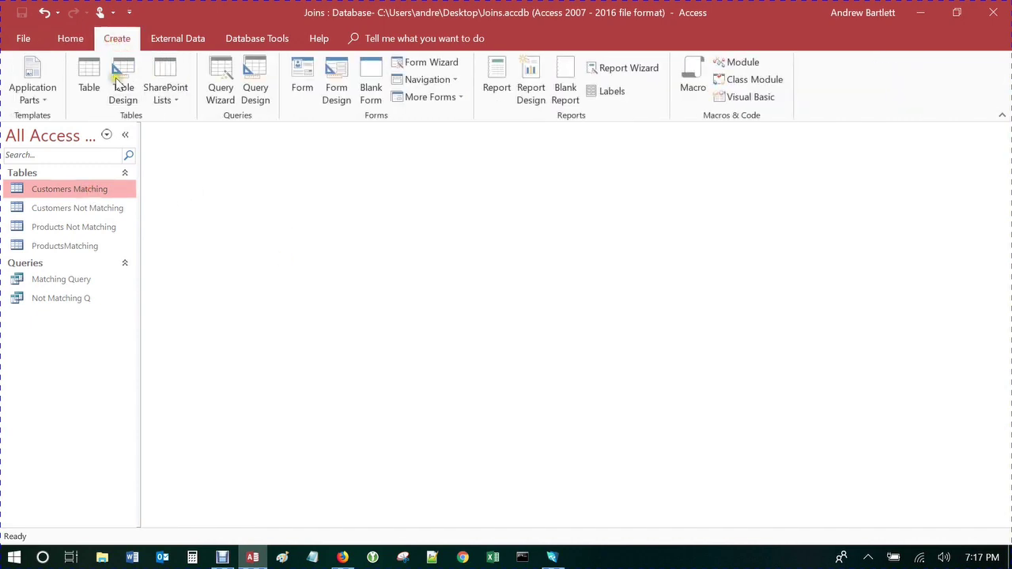
pyautogui.click(87, 75)
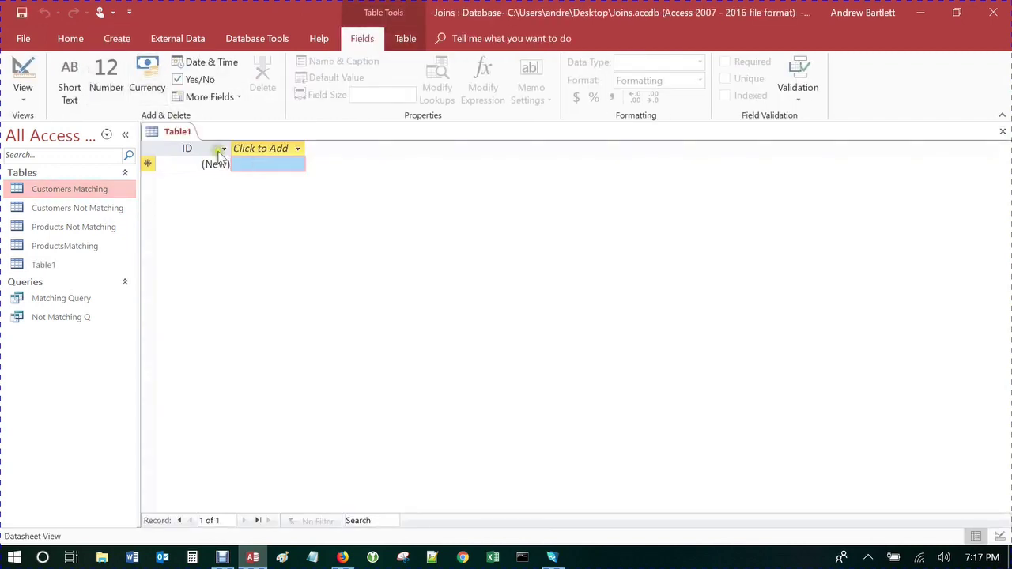
pyautogui.click(23, 75)
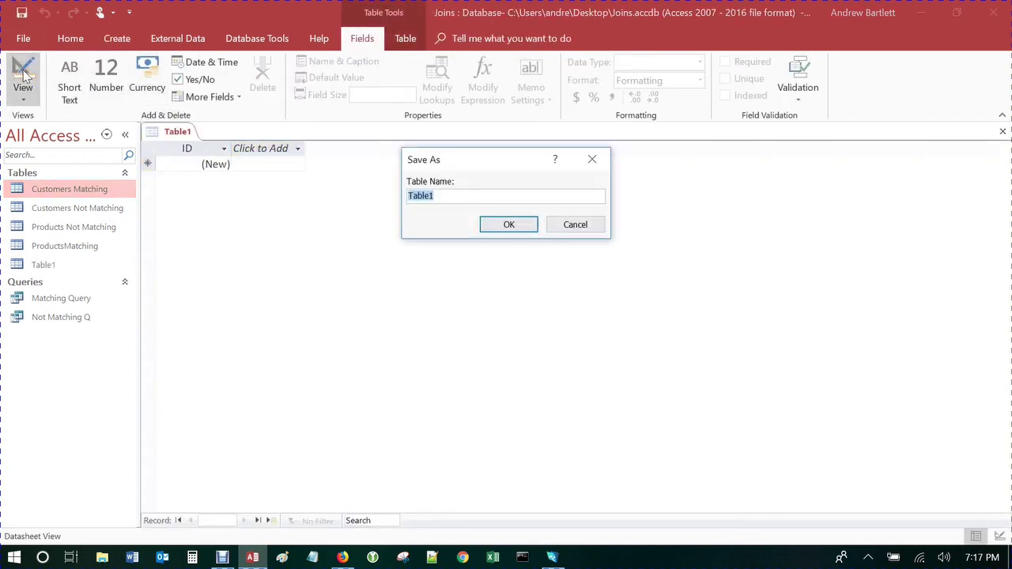
pyautogui.write('Example Table')
pyautogui.press('Return')
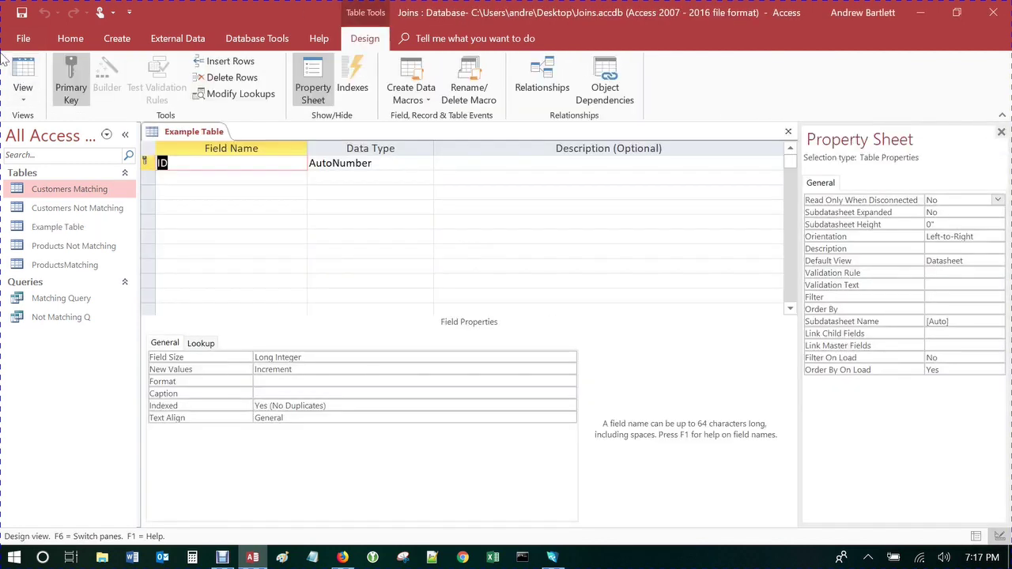
# - Rename the ID field to ExpID and give it the display format "Exp "0\1
pyautogui.click(212, 164)
pyautogui.press('BackSpace')
pyautogui.press('BackSpace')
pyautogui.click(304, 378)
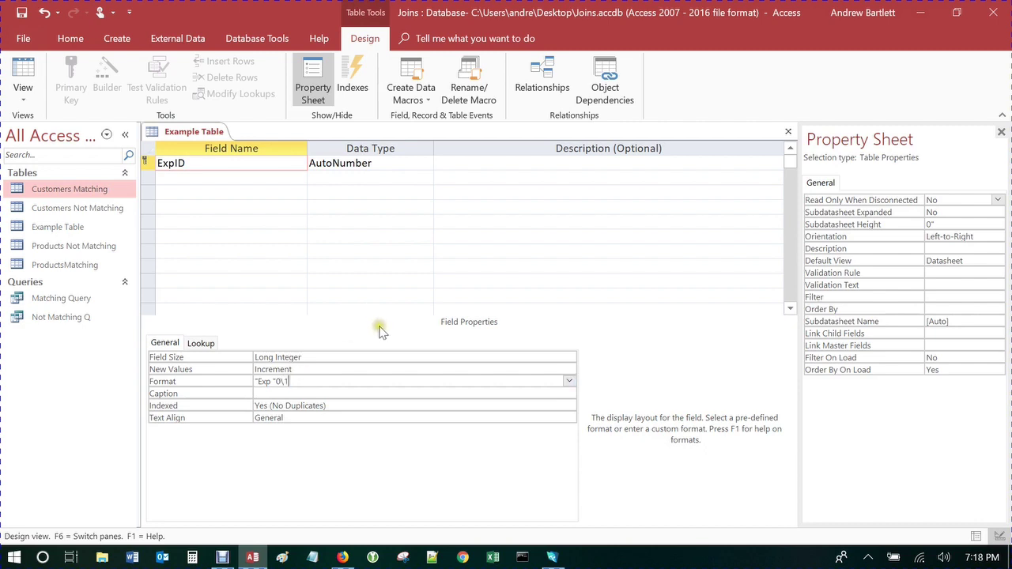
# - Add a Short Text field named Name, dismiss the reserved-word warning, and switch to Datasheet view
pyautogui.click(163, 178)
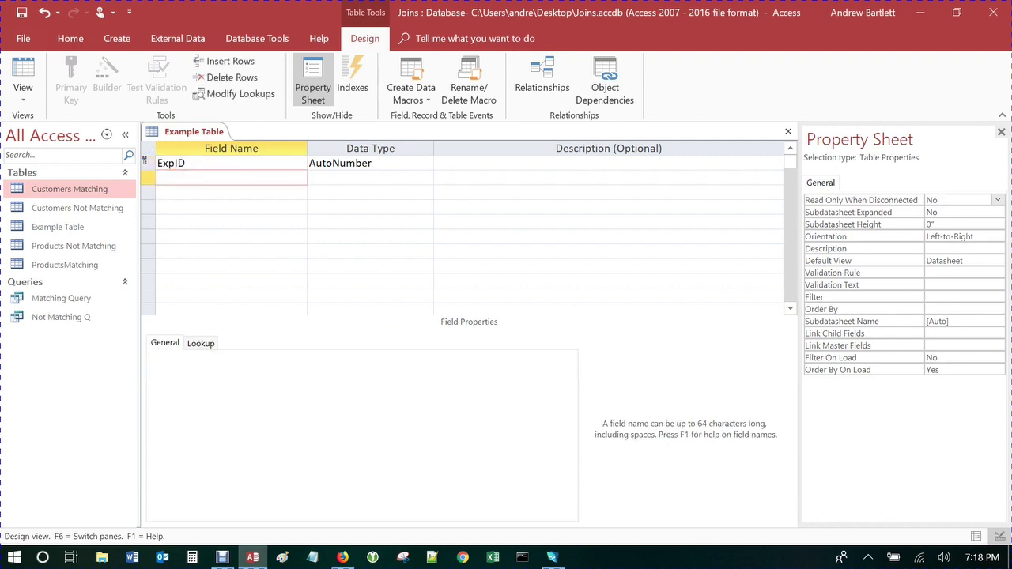
pyautogui.write('Name')
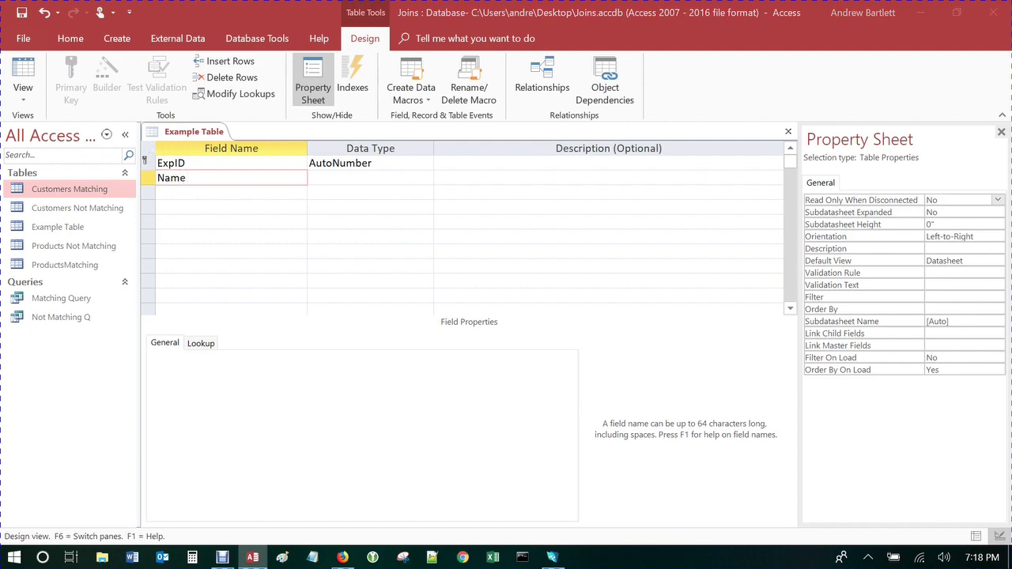
pyautogui.press('Tab')
pyautogui.click(457, 335)
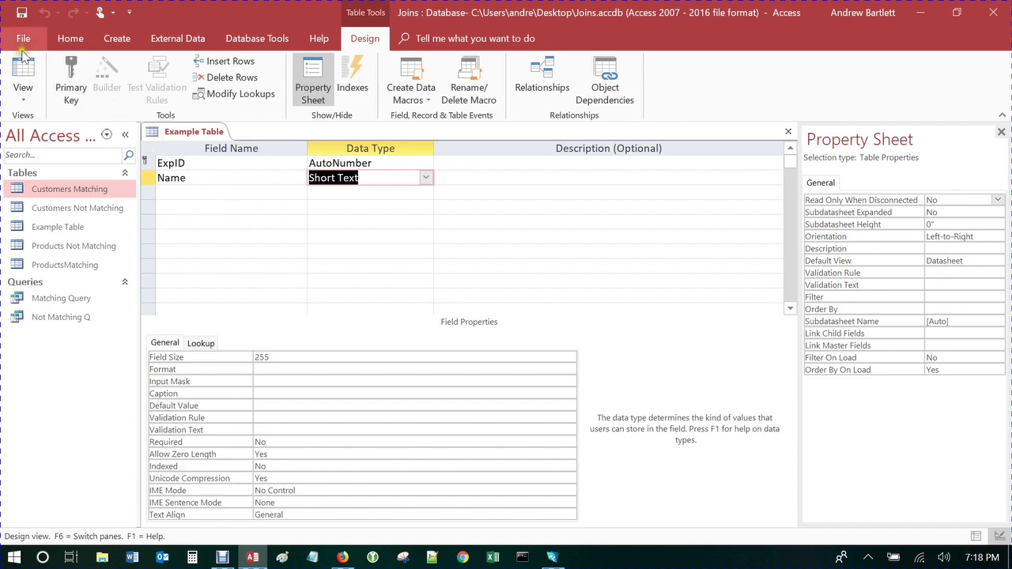
pyautogui.click(22, 75)
# - Enter a person's name in the Name field for records Exp 11 and Exp 21
pyautogui.click(288, 163)
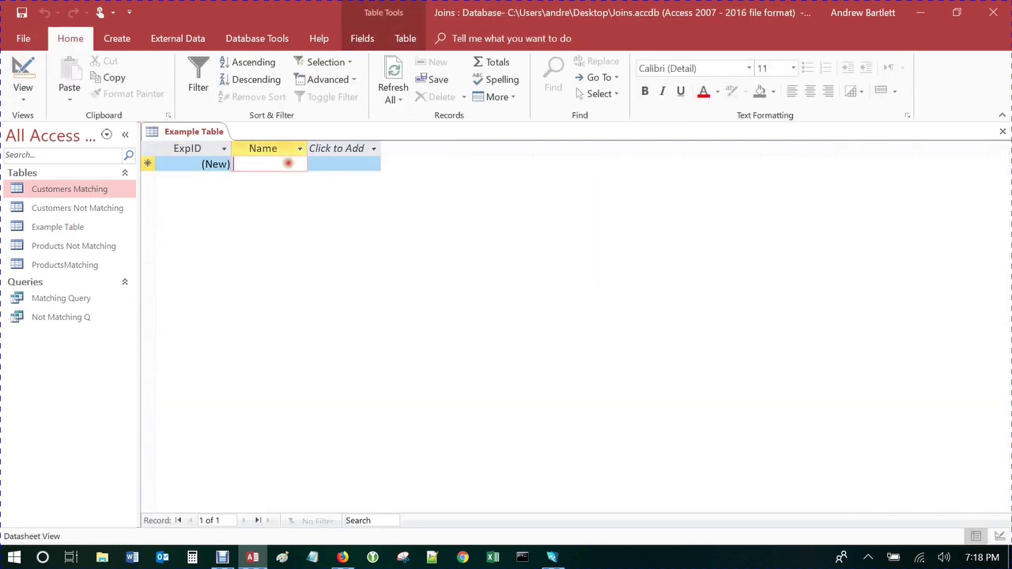
pyautogui.write('Bob')
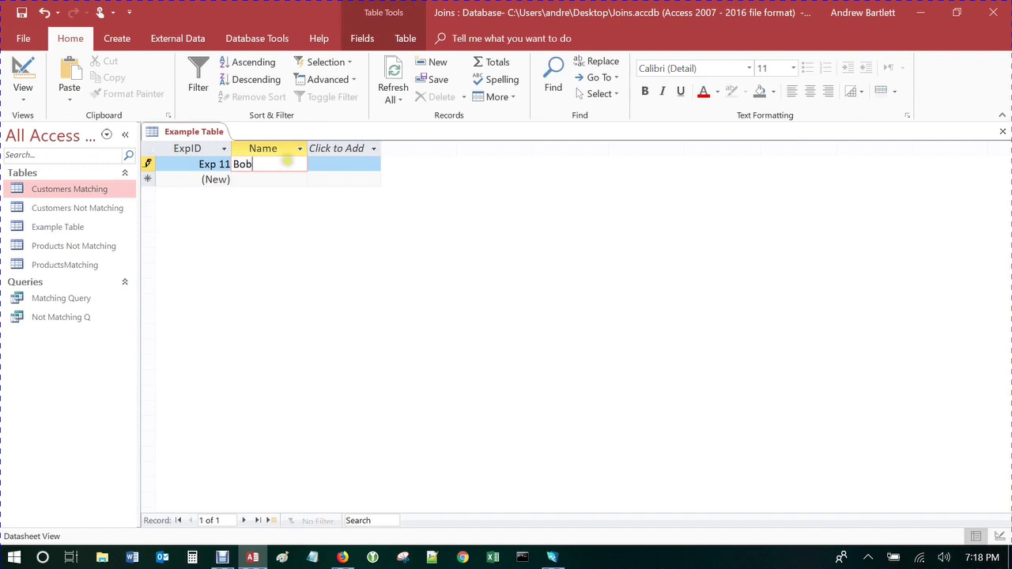
pyautogui.press('capslock')
pyautogui.press('Tab')
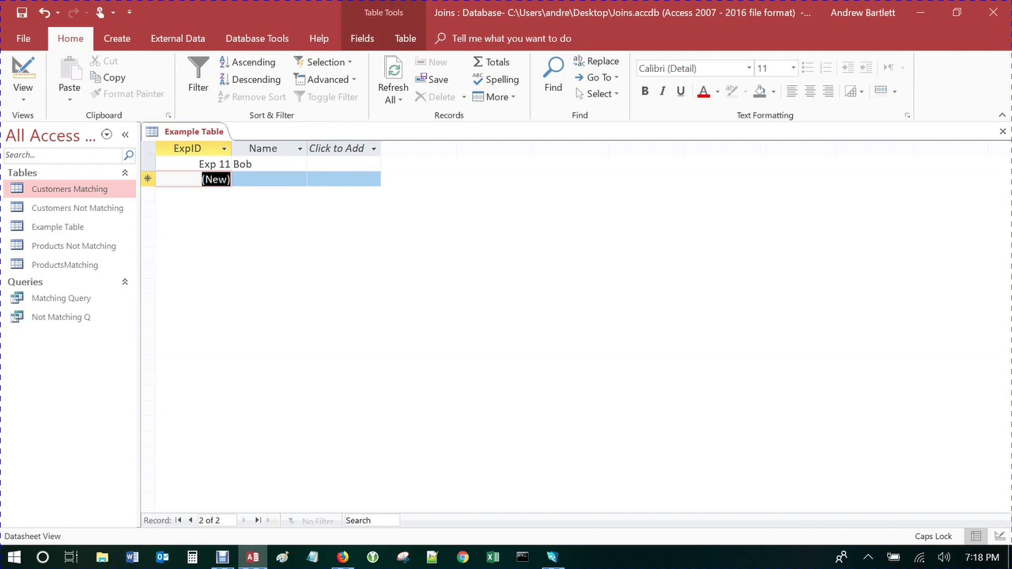
pyautogui.click(271, 179)
pyautogui.write('sMITH')
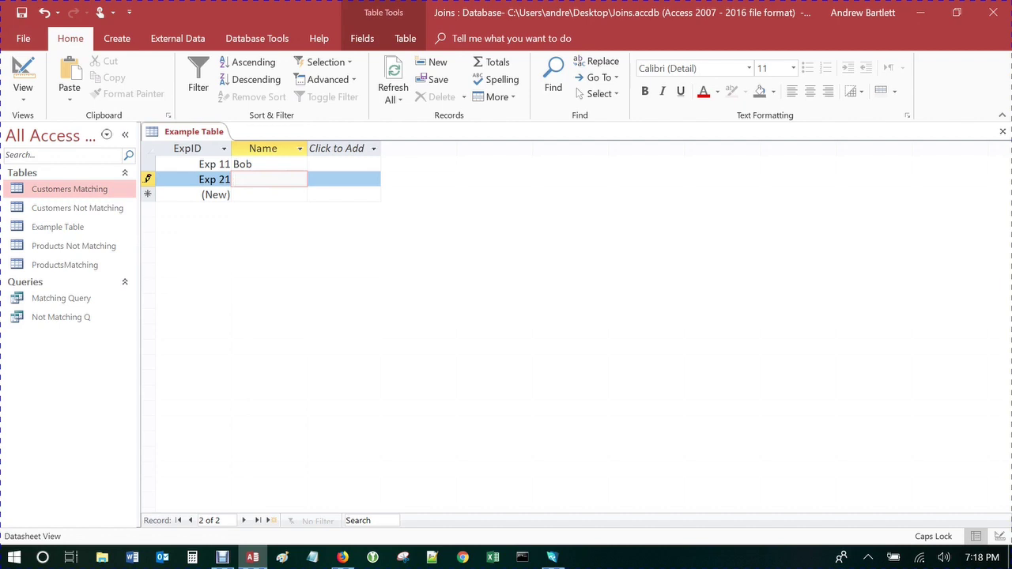
pyautogui.write('sMI')
pyautogui.press('capslock')
pyautogui.press('Tab')
pyautogui.press('Tab')
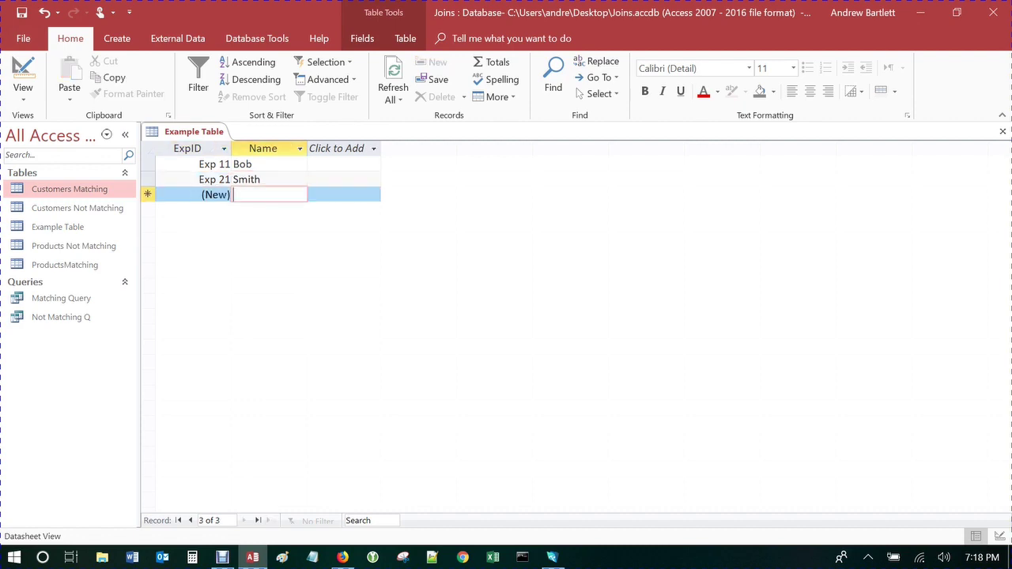
# - Type a name for record Exp 31, return to the first record, and close Access
pyautogui.write('Suzy')
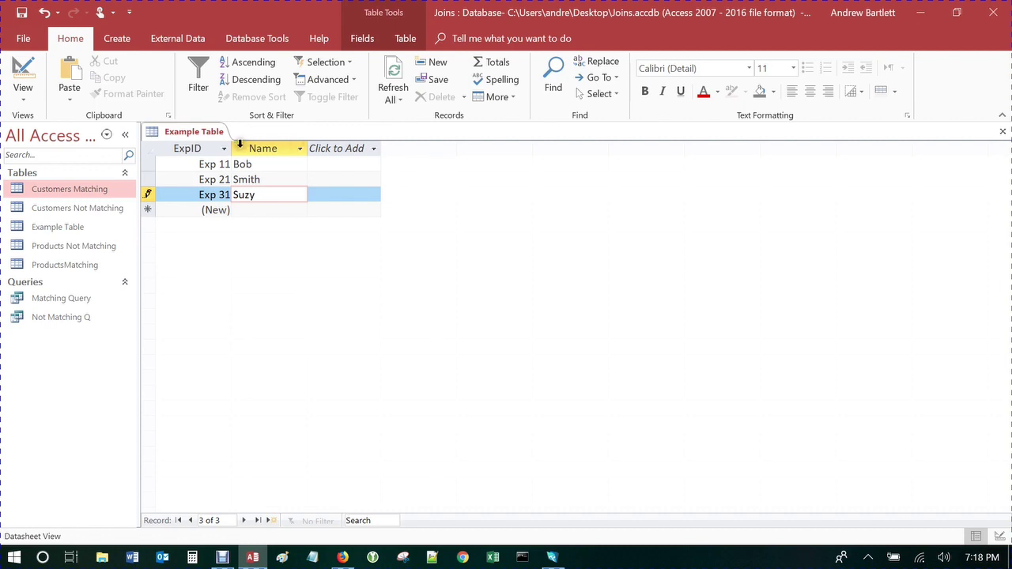
pyautogui.click(262, 164)
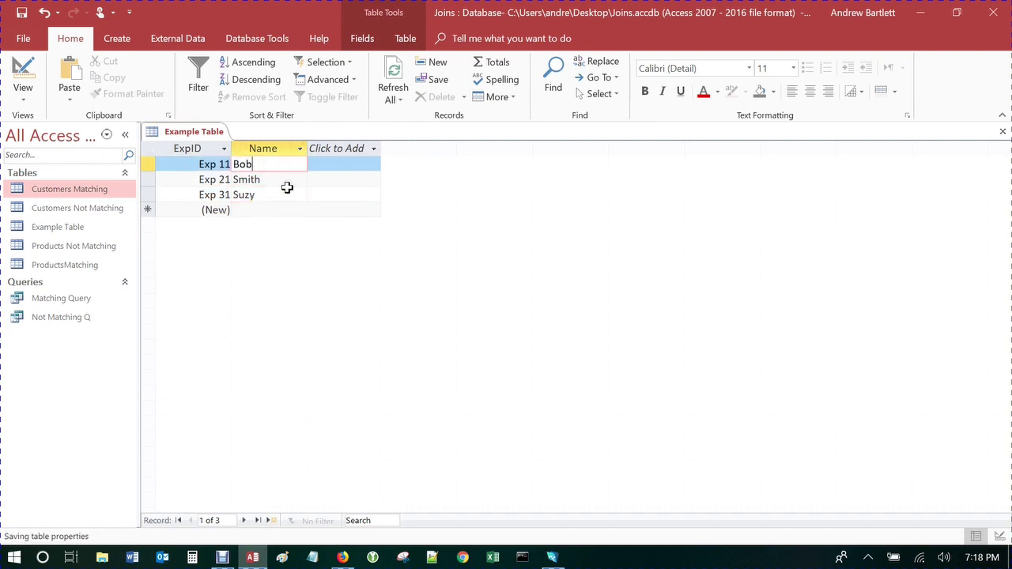
pyautogui.click(995, 12)
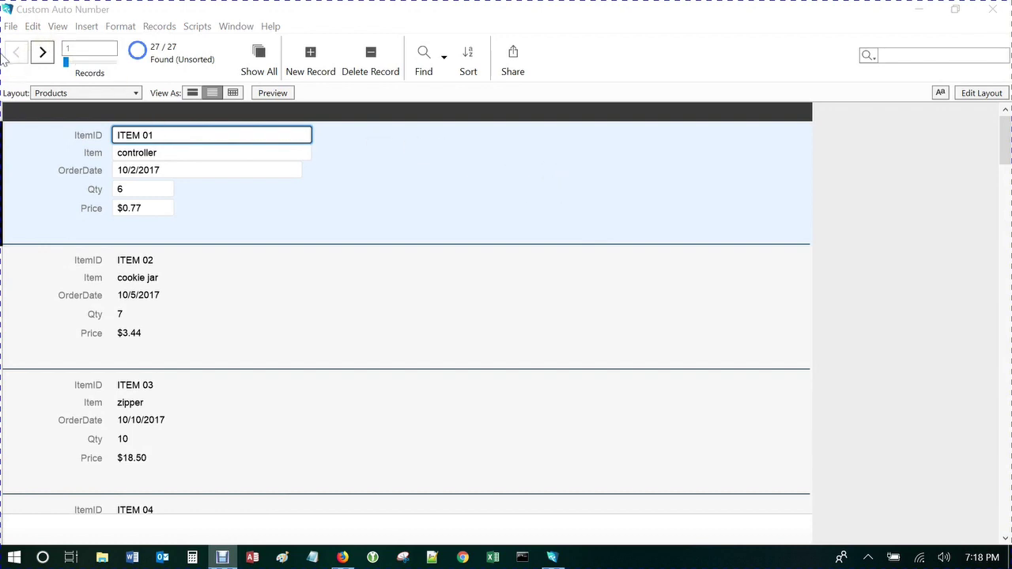
# - Step between records 1 and 2, then put the Products layout into Layout mode
pyautogui.click(43, 54)
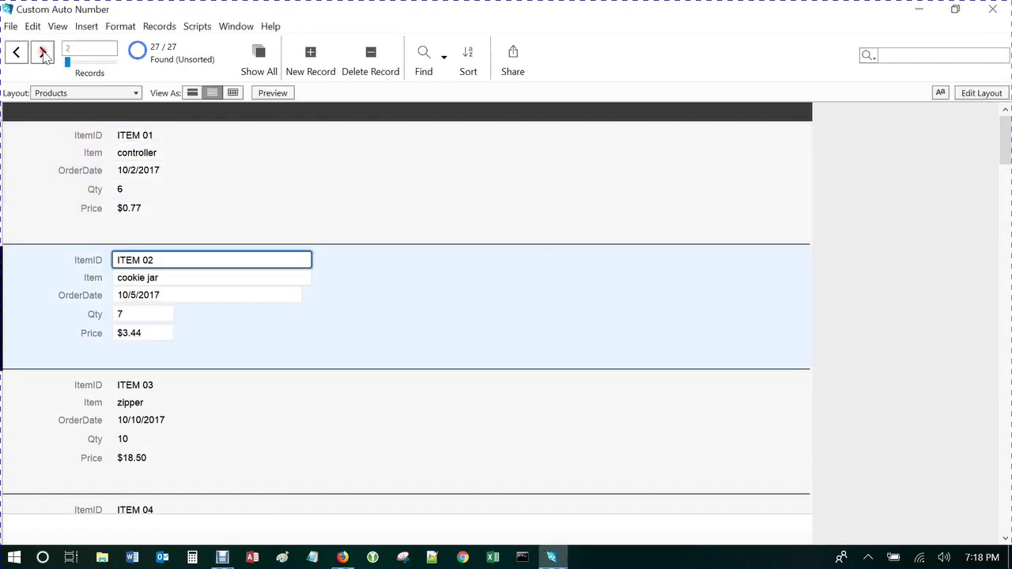
pyautogui.click(17, 52)
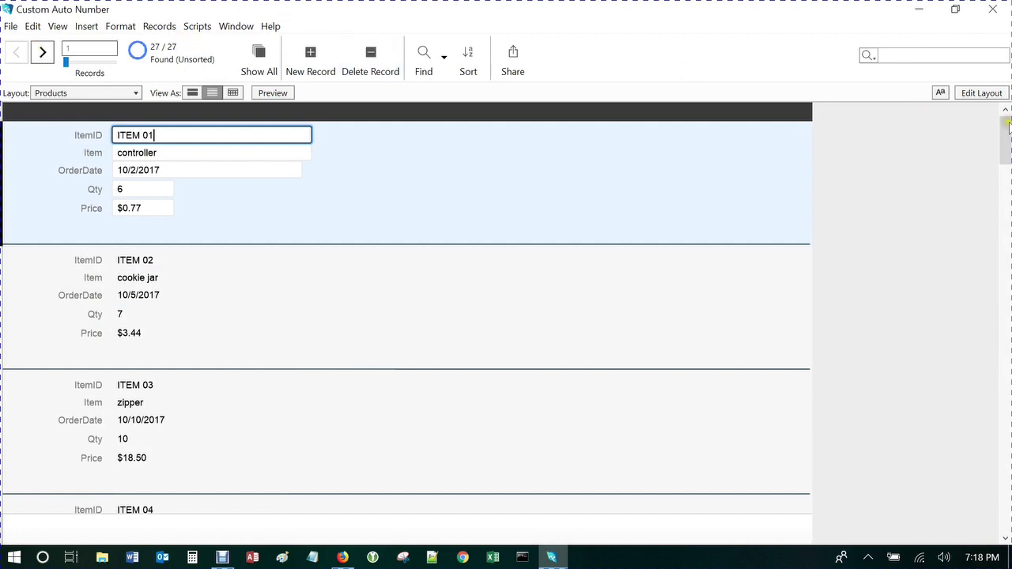
pyautogui.click(981, 93)
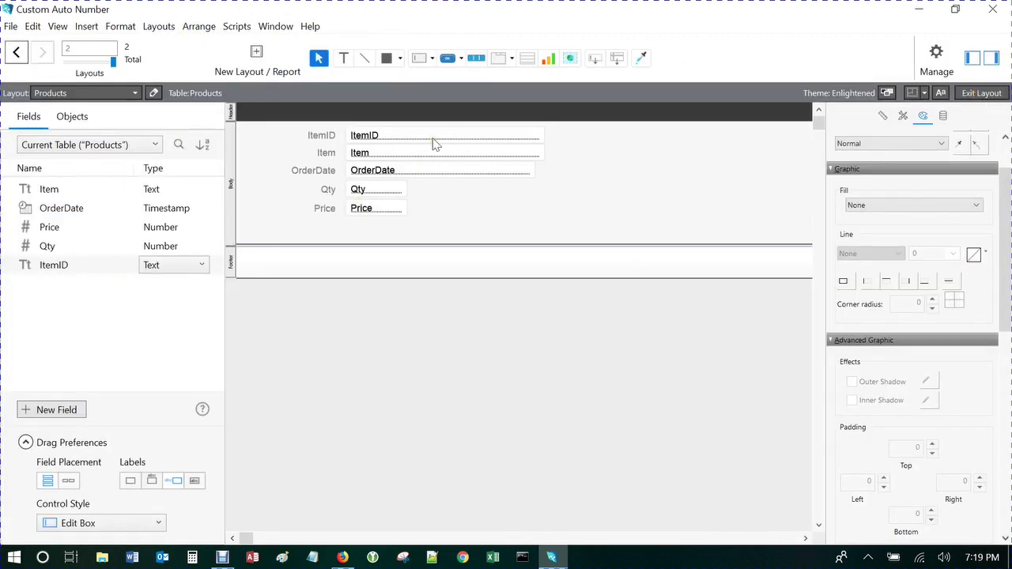
# - Open File > Manage > Database to view the Products field definitions
pyautogui.click(10, 27)
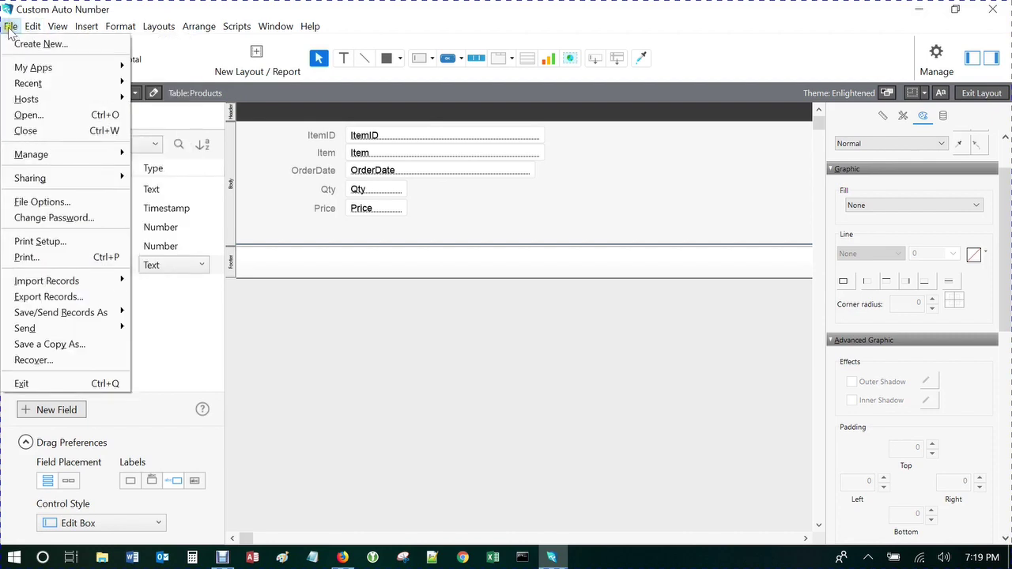
pyautogui.moveTo(60, 154)
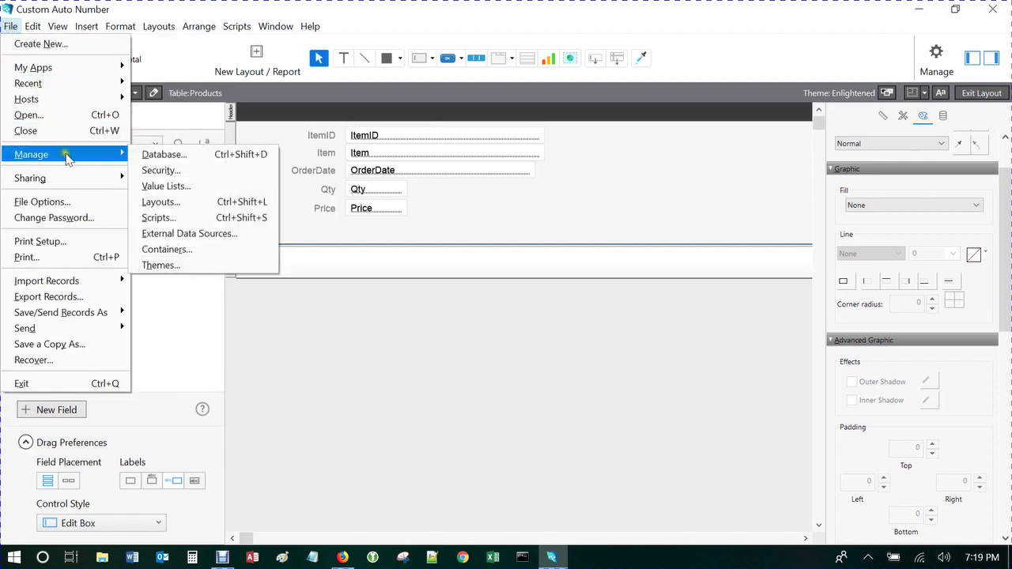
pyautogui.click(157, 155)
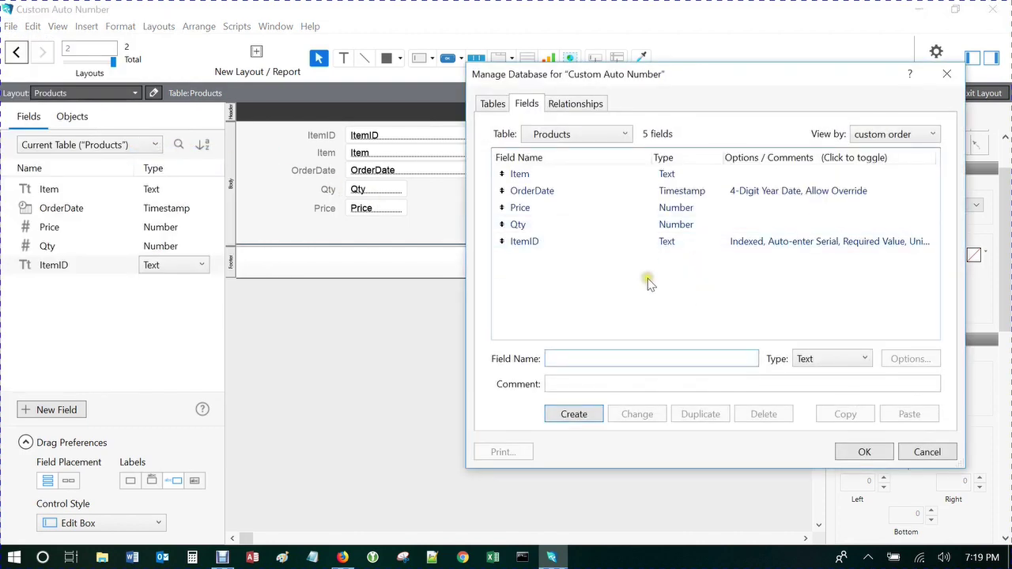
pyautogui.doubleClick(583, 243)
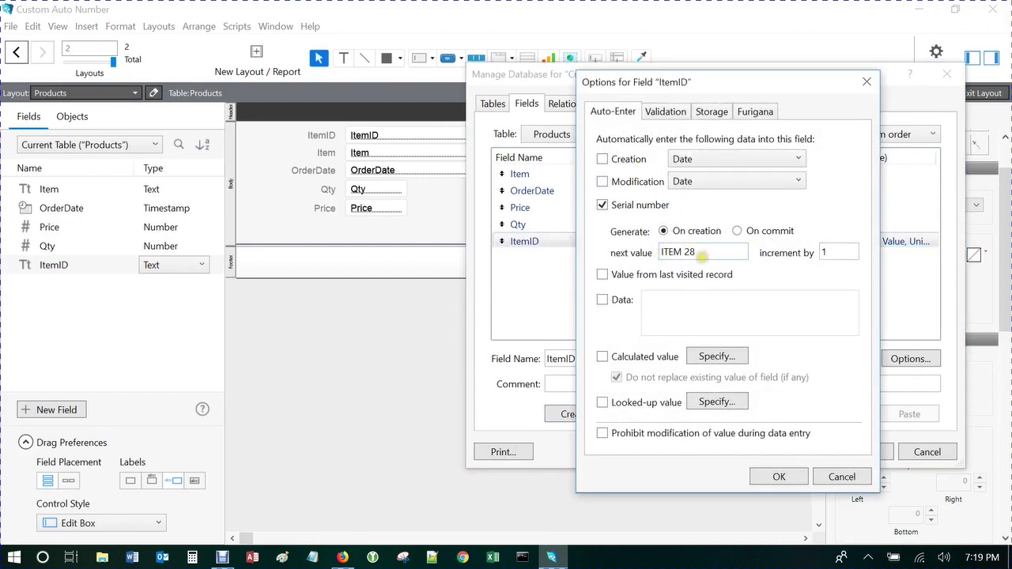
pyautogui.click(706, 255)
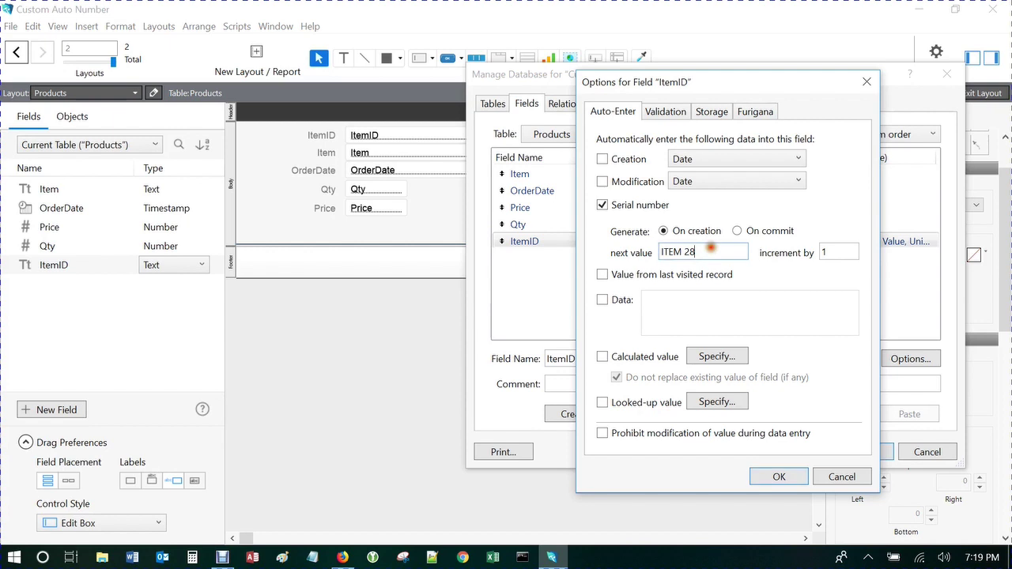
pyautogui.click(665, 111)
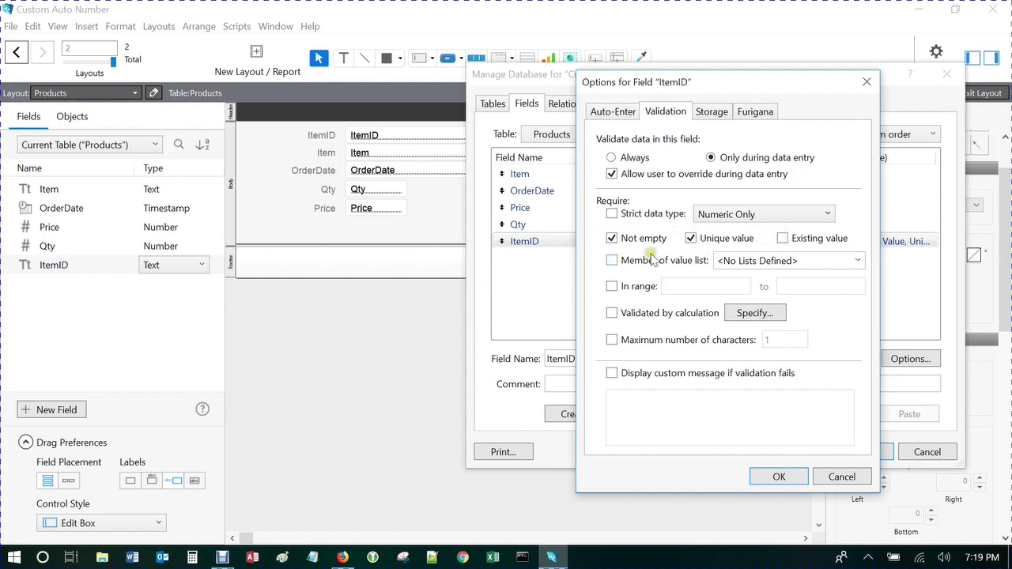
pyautogui.click(614, 112)
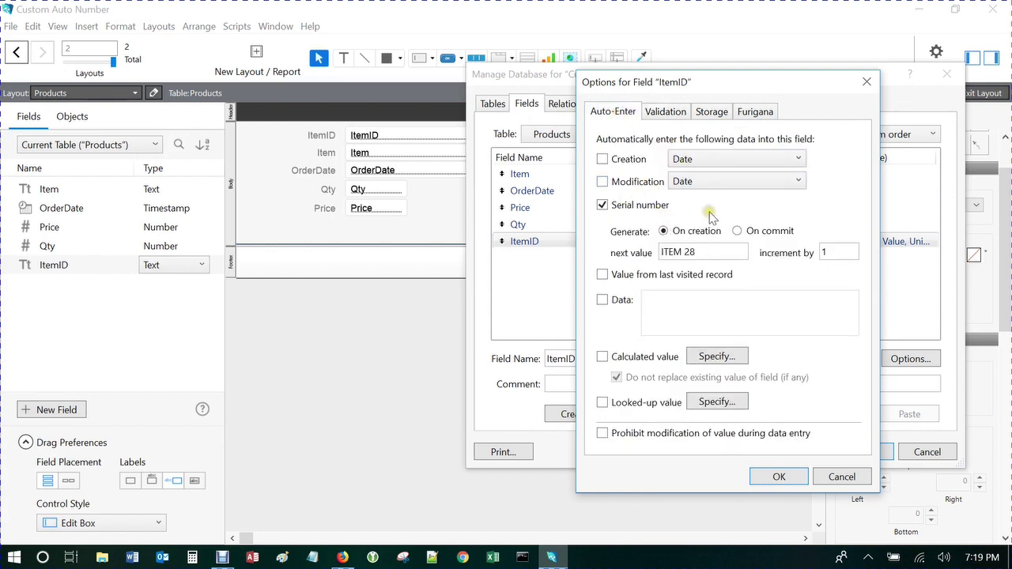
pyautogui.click(867, 82)
# - Create a new text field named ItemID2 in the Products table
pyautogui.click(590, 359)
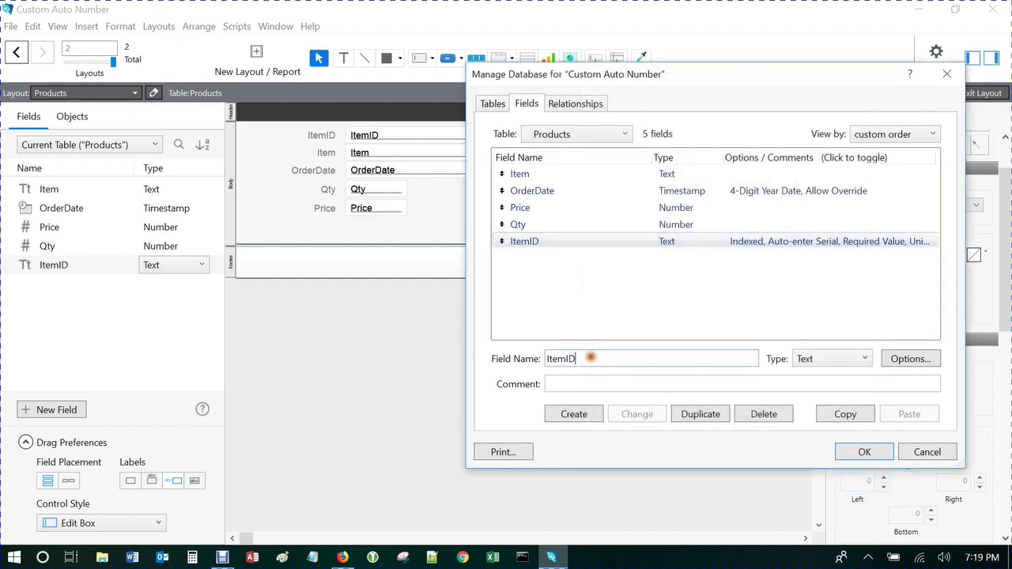
pyautogui.write('2')
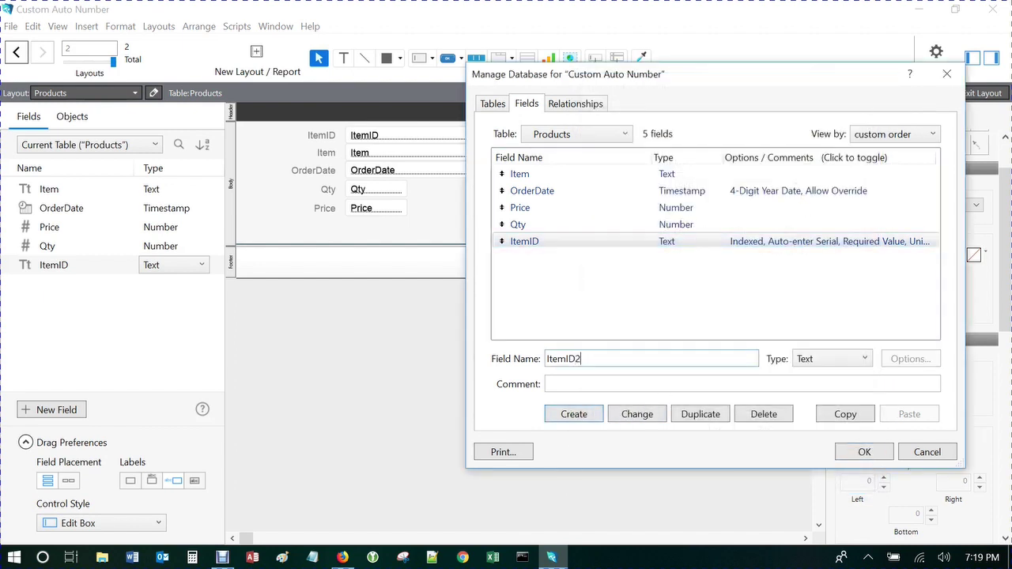
pyautogui.click(582, 419)
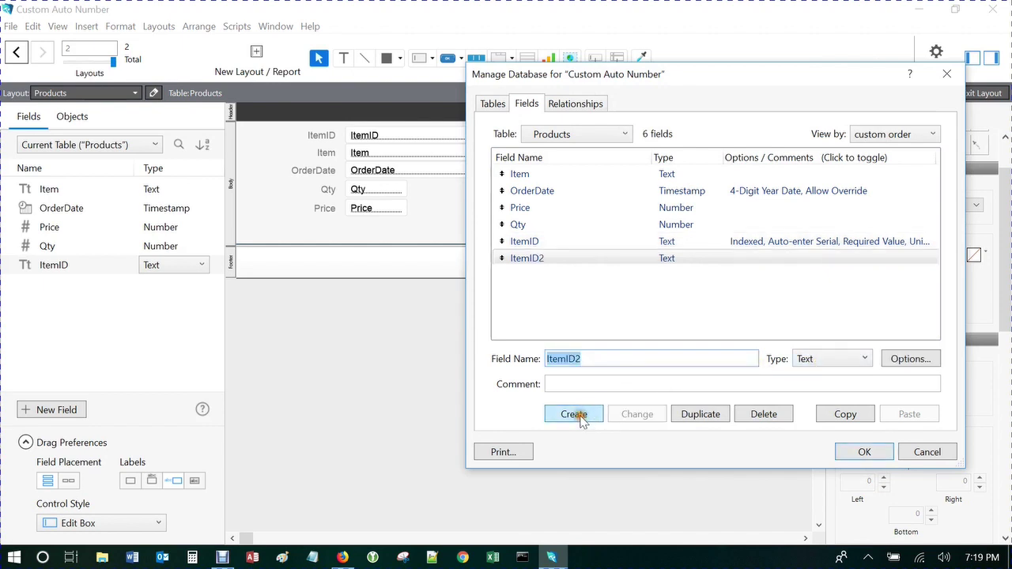
# - Make ItemID2 auto-enter serial numbers starting at ID2 1 and require it to be not empty
pyautogui.doubleClick(571, 257)
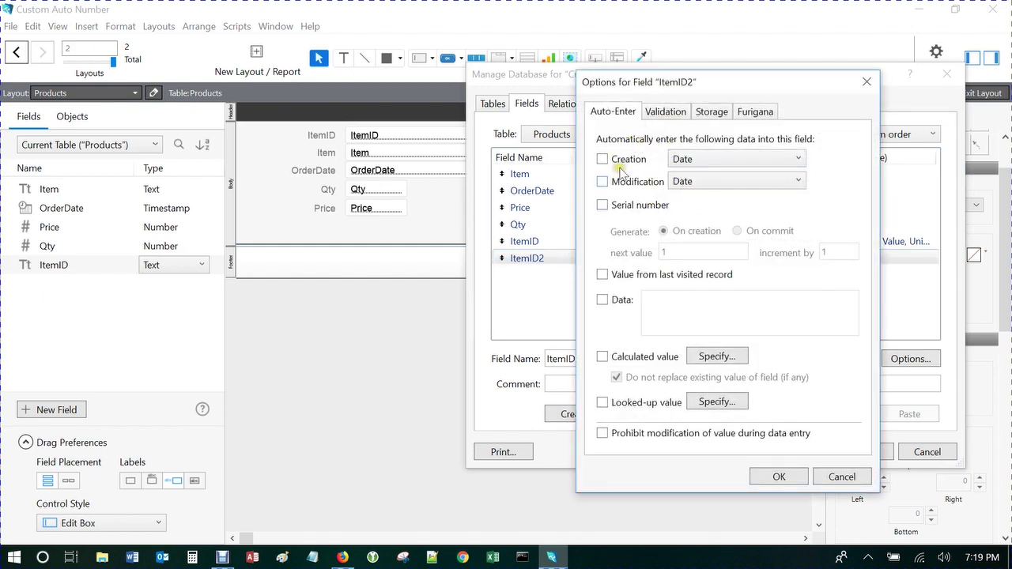
pyautogui.click(602, 206)
pyautogui.doubleClick(672, 252)
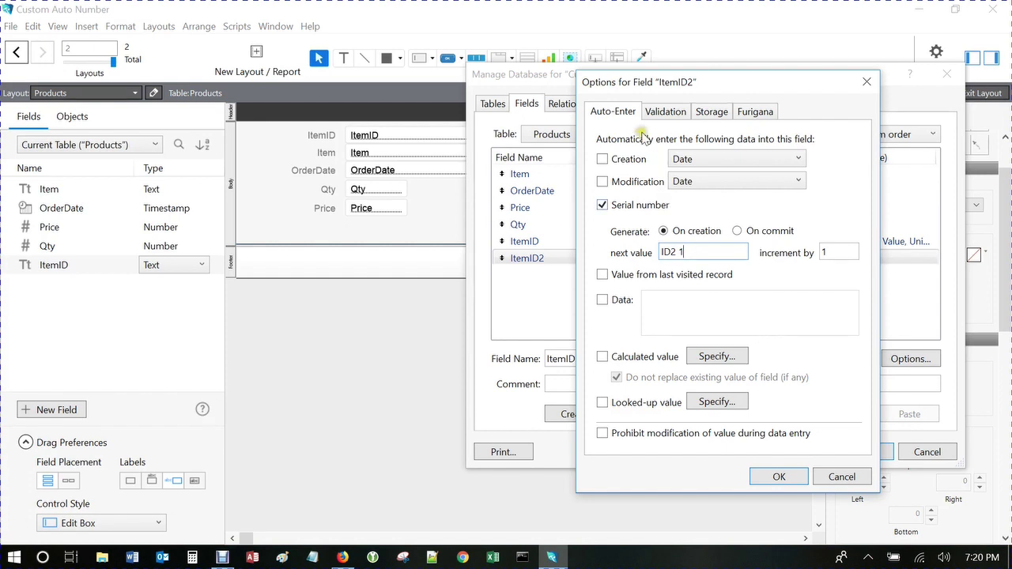
pyautogui.click(669, 111)
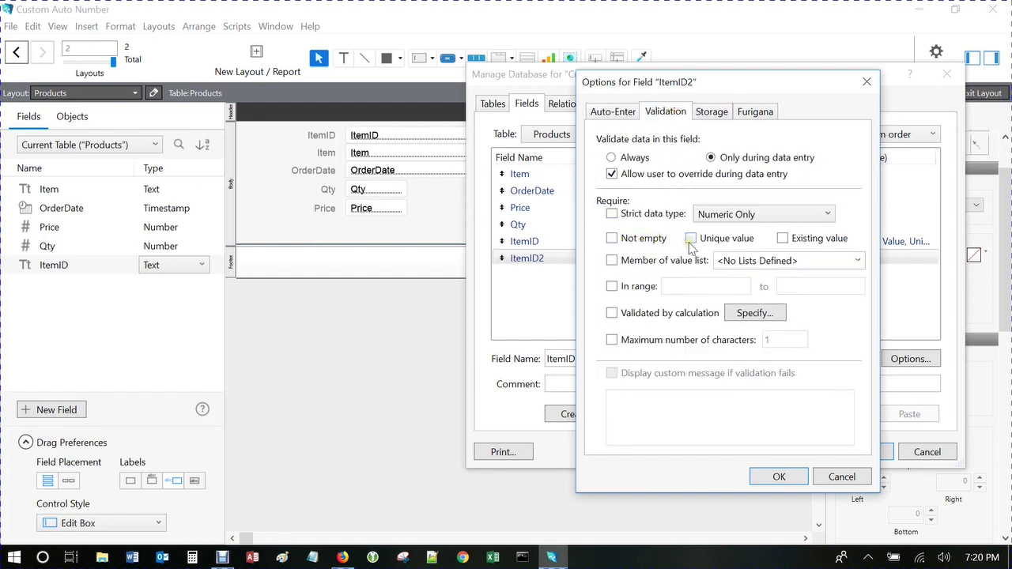
pyautogui.click(613, 238)
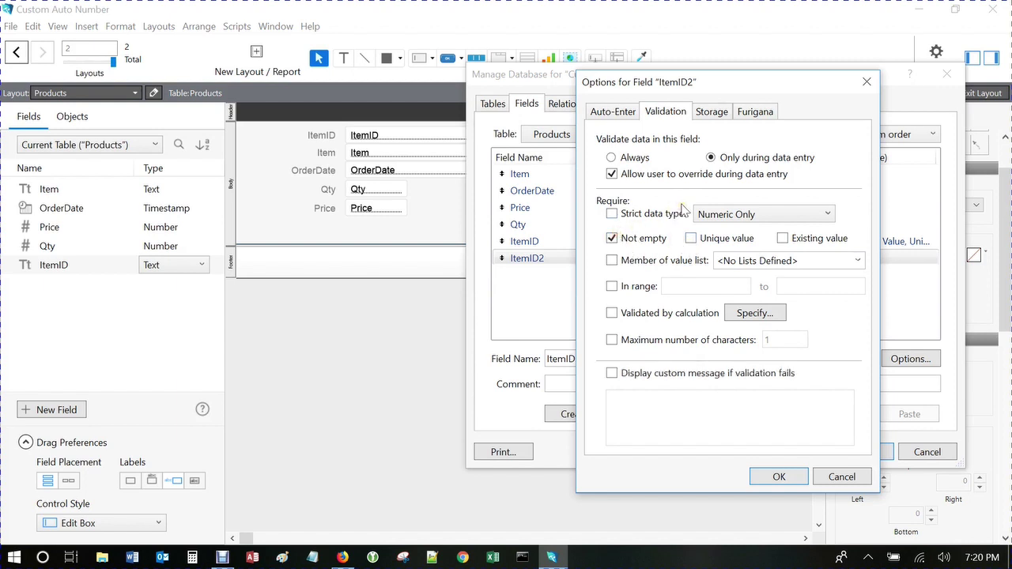
# - Apply the ItemID2 settings, close Manage Database, and exit Layout mode saving the layout
pyautogui.click(776, 476)
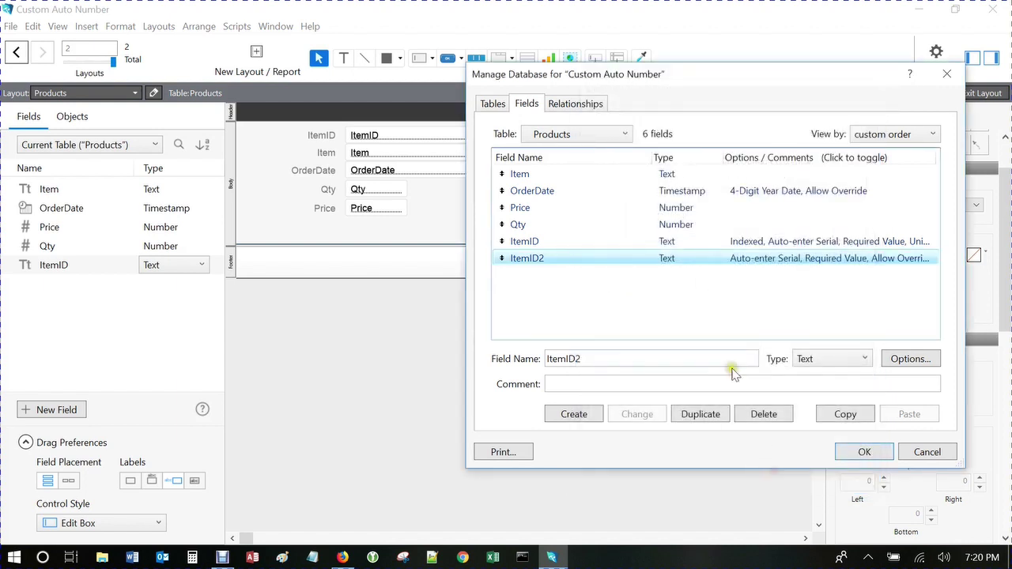
pyautogui.click(680, 298)
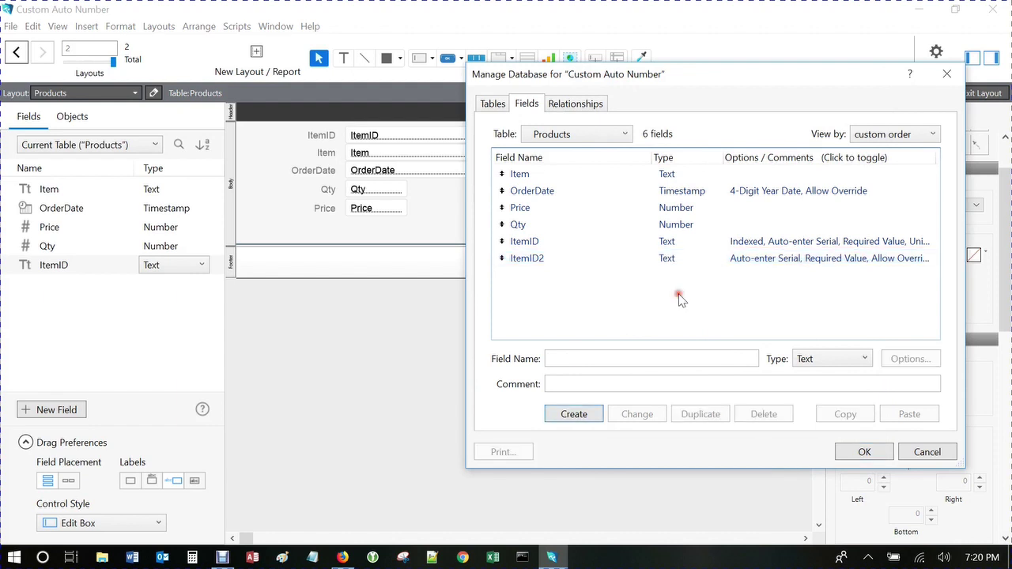
pyautogui.click(864, 452)
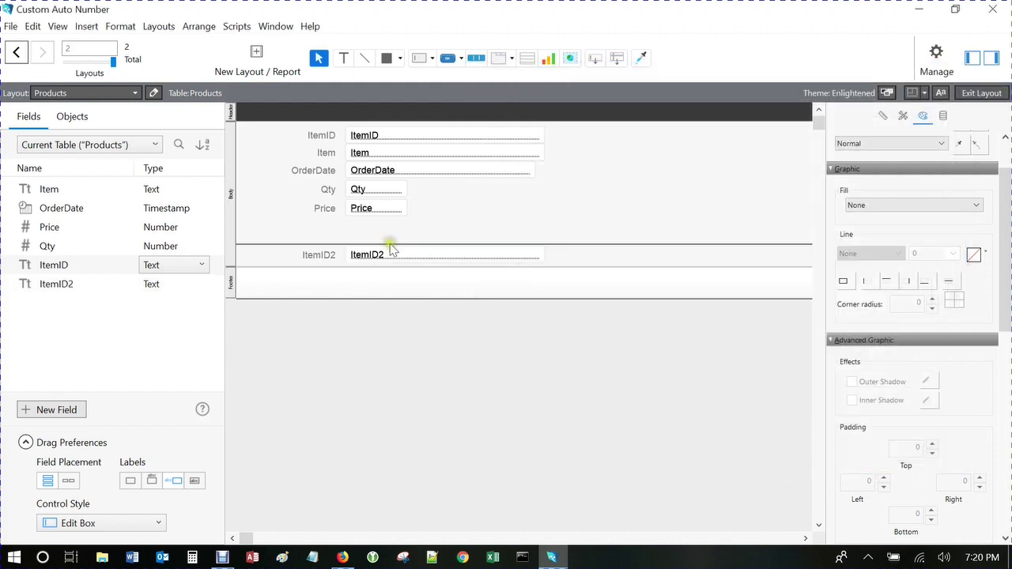
pyautogui.click(992, 94)
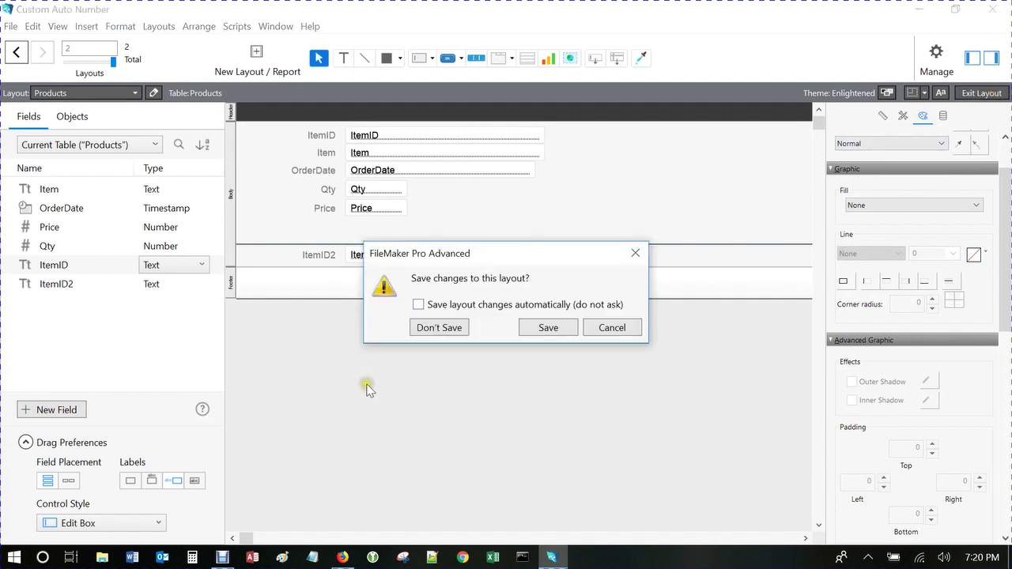
pyautogui.click(537, 329)
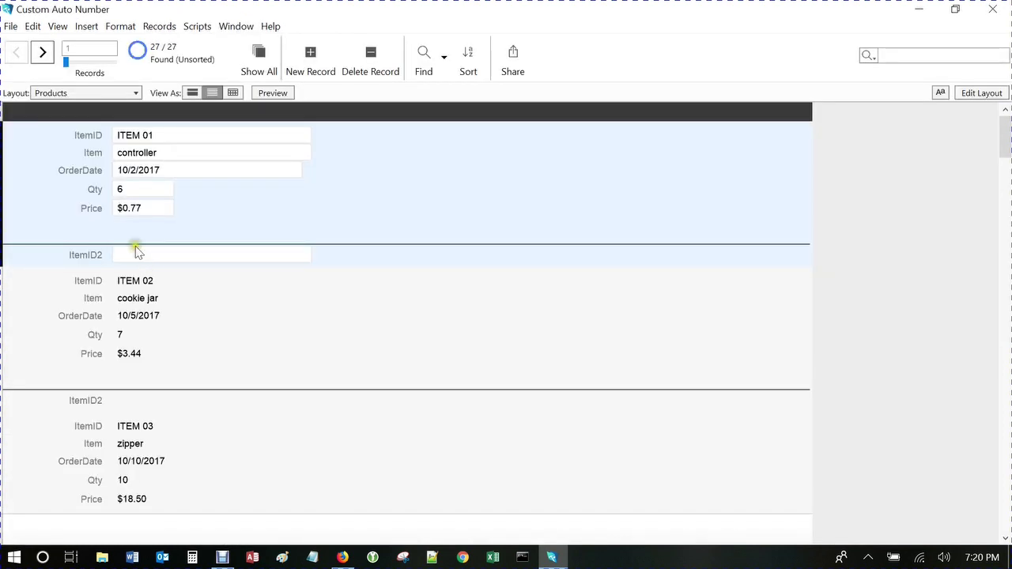
# - Step through records, then add a new record auto-filled as ITEM 28 with ItemID2 ID2 1
pyautogui.click(42, 52)
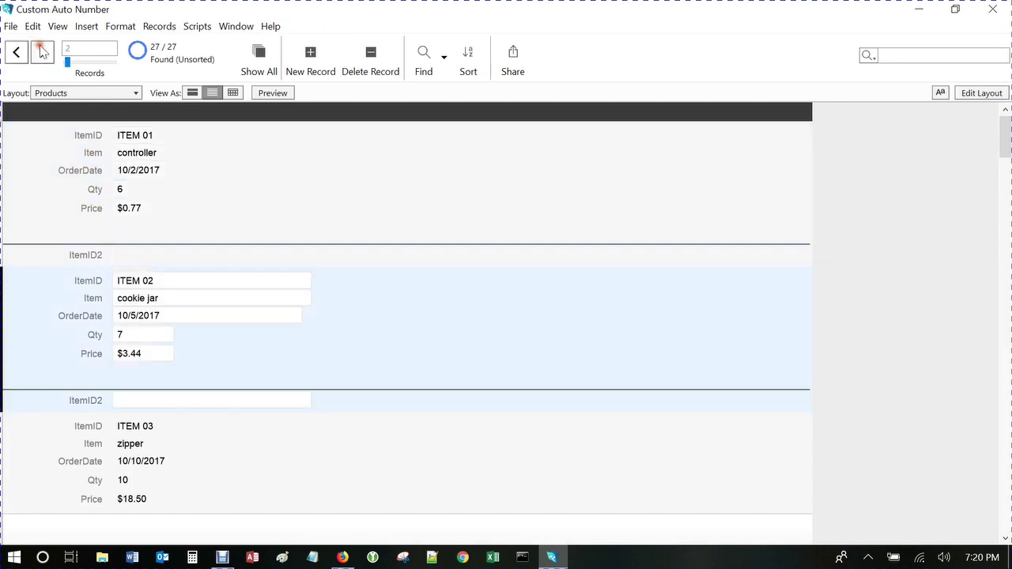
pyautogui.click(16, 53)
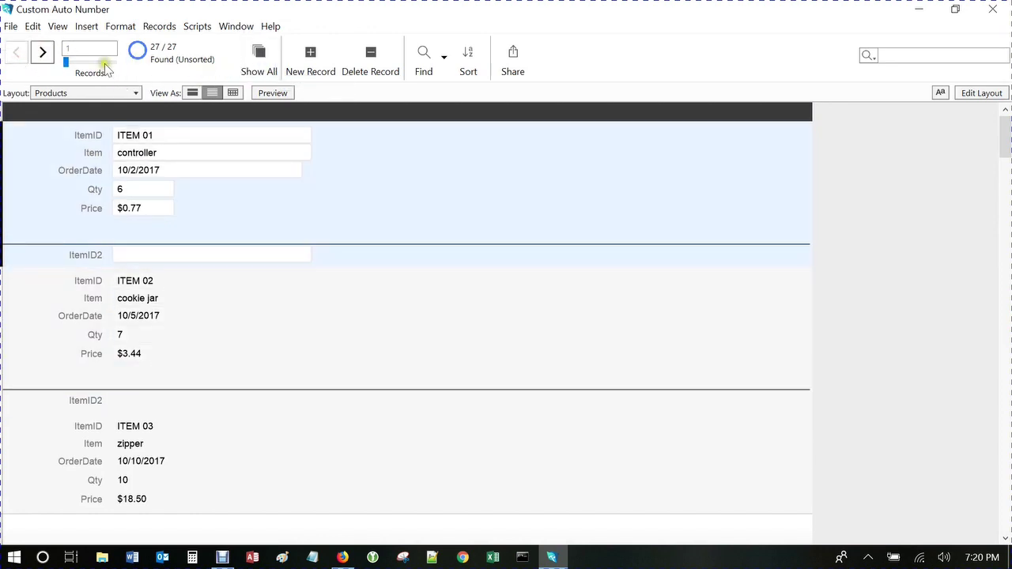
pyautogui.click(314, 53)
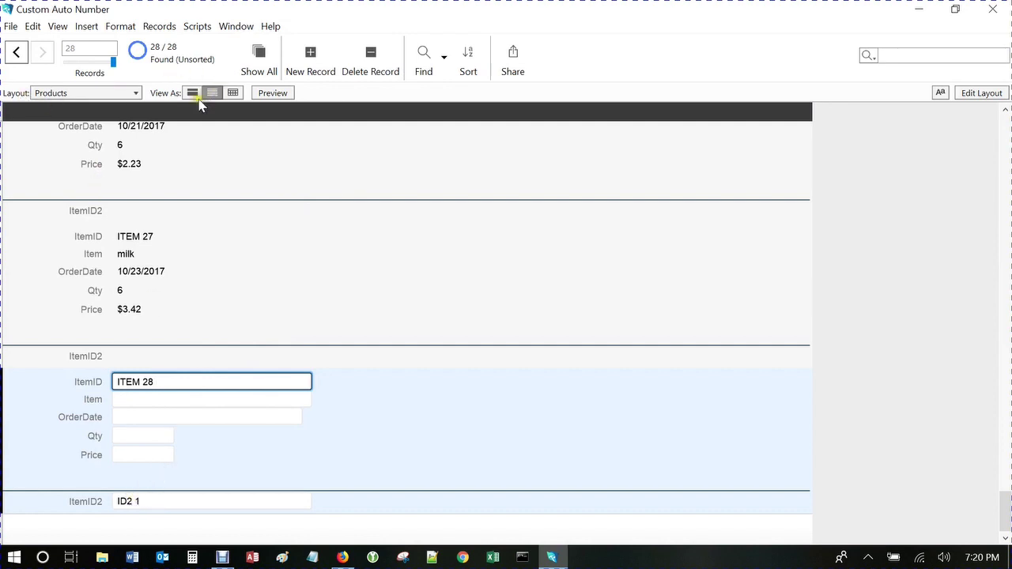
pyautogui.click(147, 30)
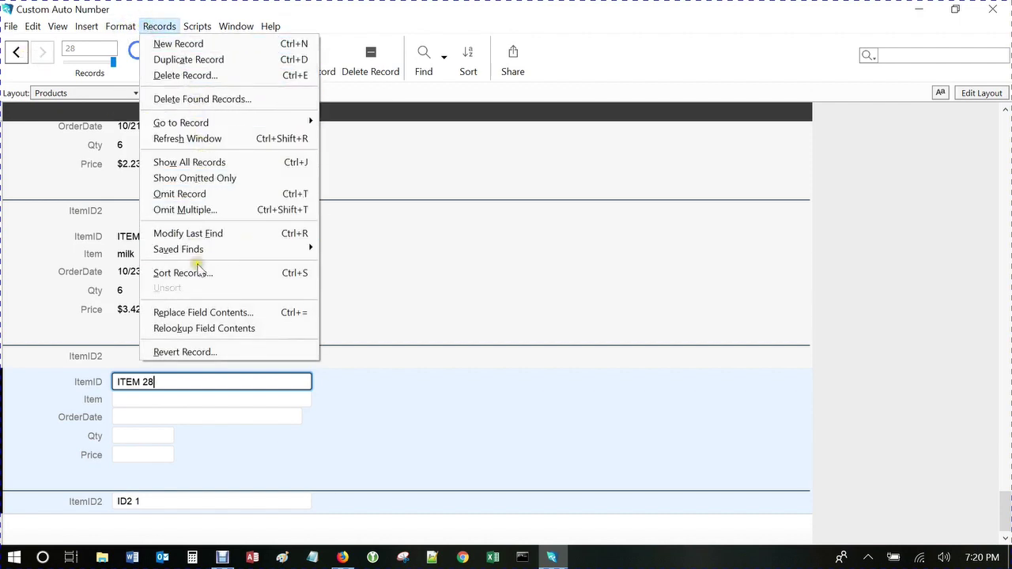
# - Replace ItemID2 in all 28 records with serial numbers starting at ID2 01, incrementing by 1
pyautogui.click(199, 312)
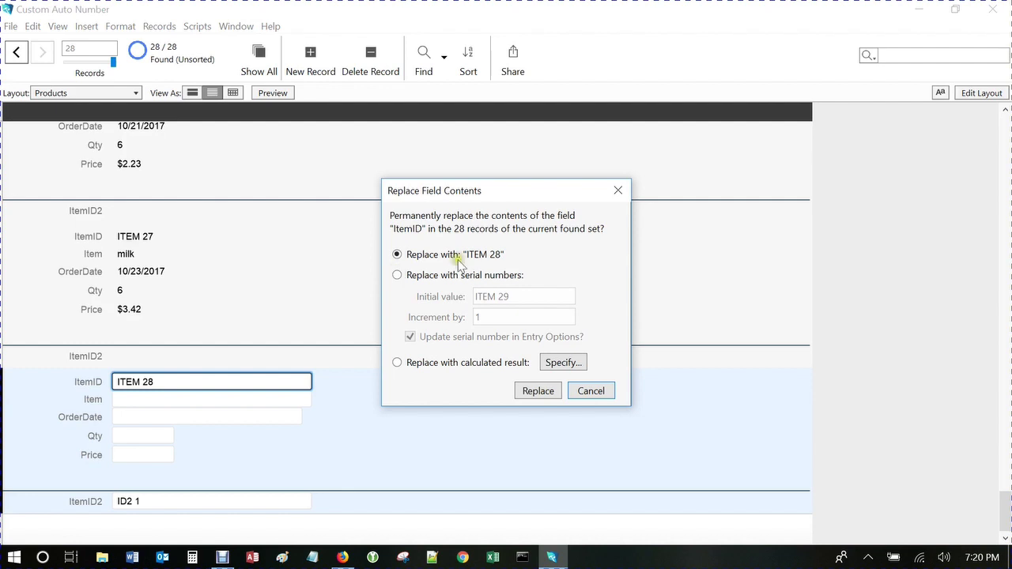
pyautogui.click(593, 392)
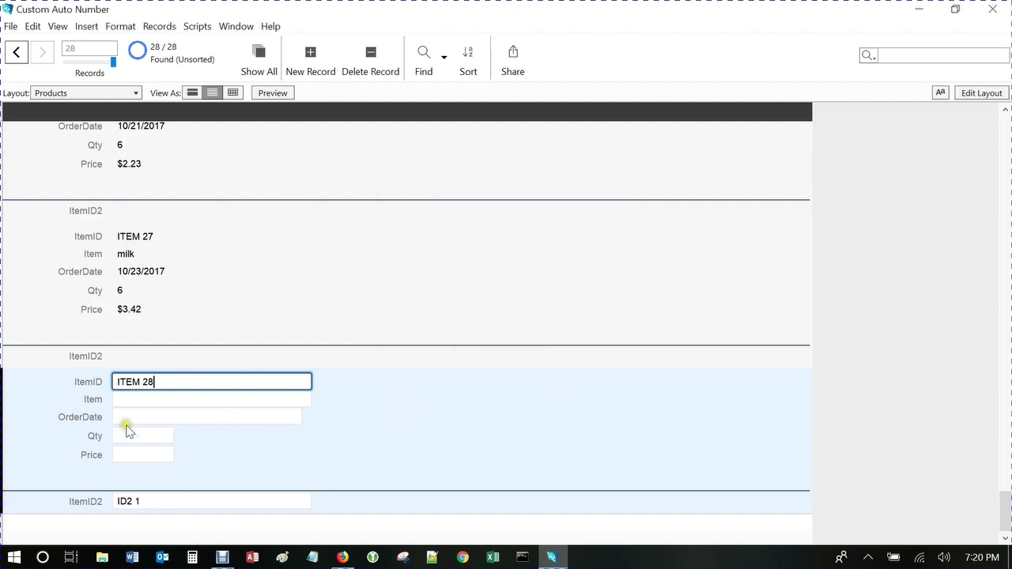
pyautogui.click(135, 501)
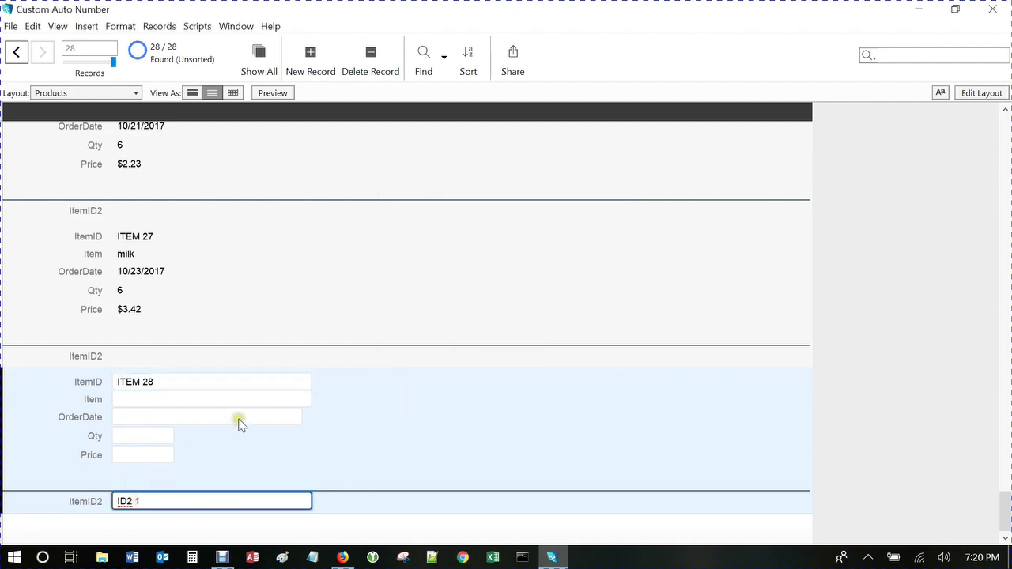
pyautogui.click(158, 27)
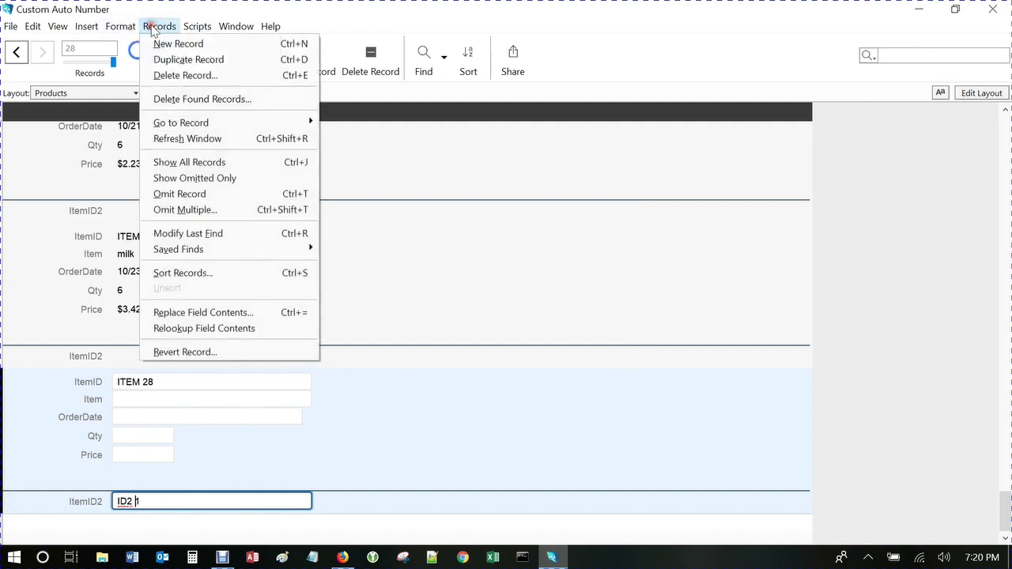
pyautogui.click(198, 314)
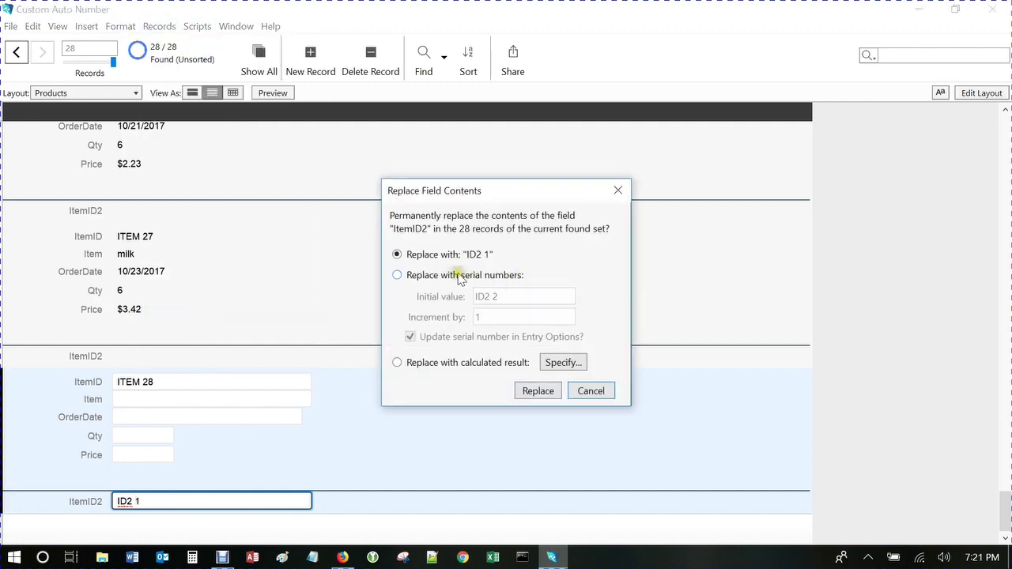
pyautogui.click(397, 275)
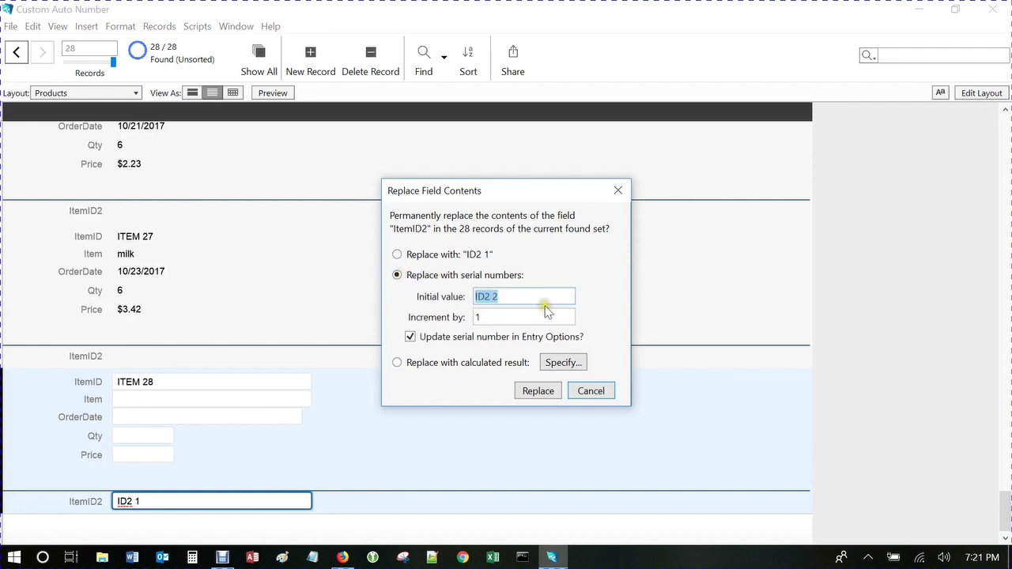
pyautogui.click(522, 297)
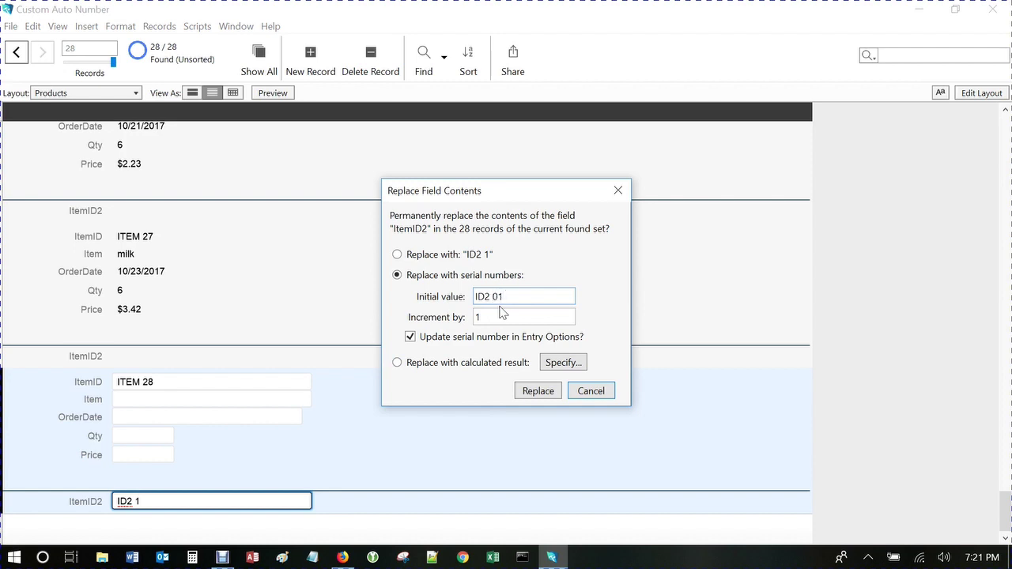
pyautogui.click(548, 391)
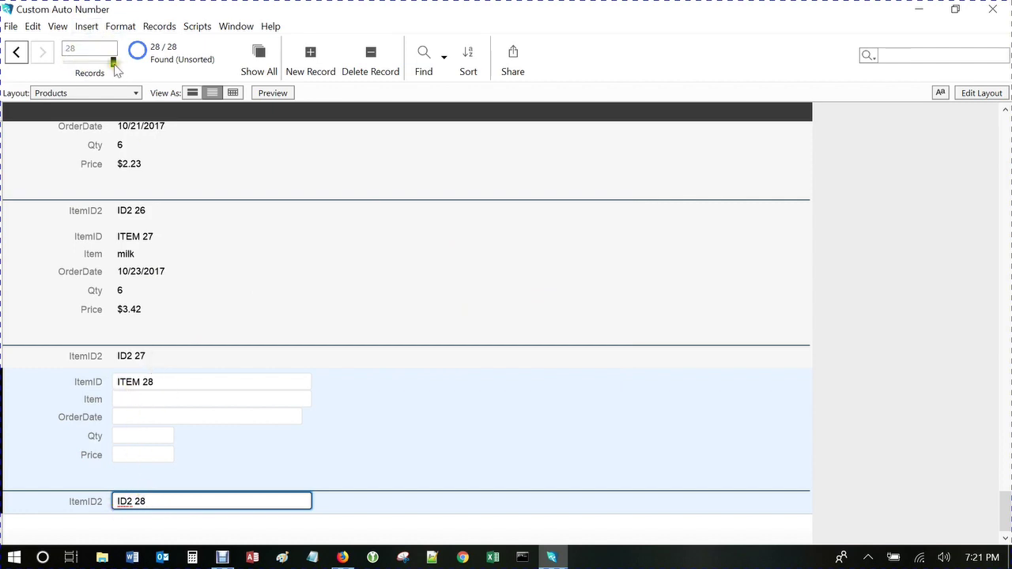
pyautogui.moveTo(115, 63); pyautogui.dragTo(65, 62)
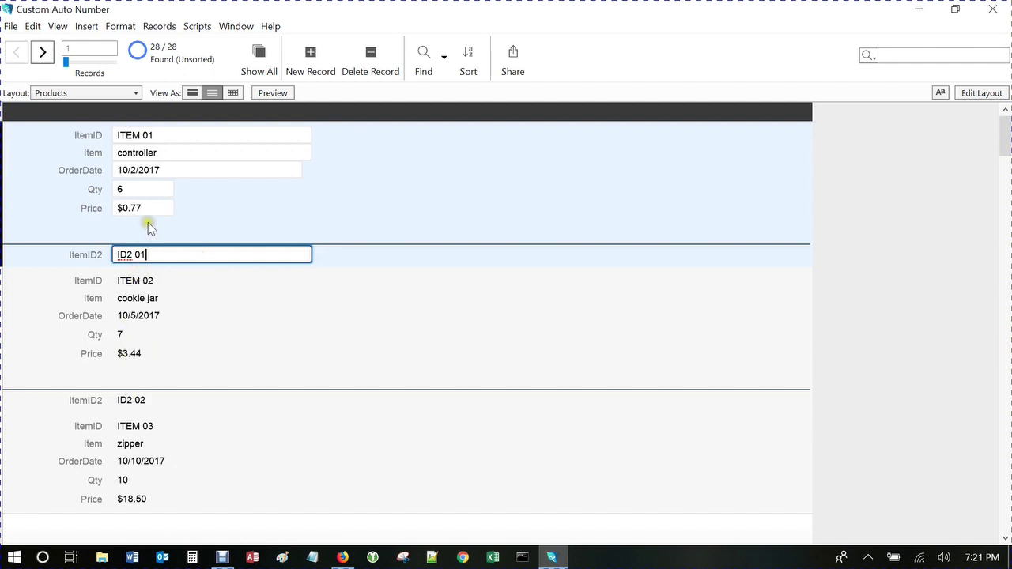
# - Scroll down from record 1, checking that ItemID2 values start at ID2 01
pyautogui.scroll(-3, 158, 225)
pyautogui.scroll(2, 158, 232)
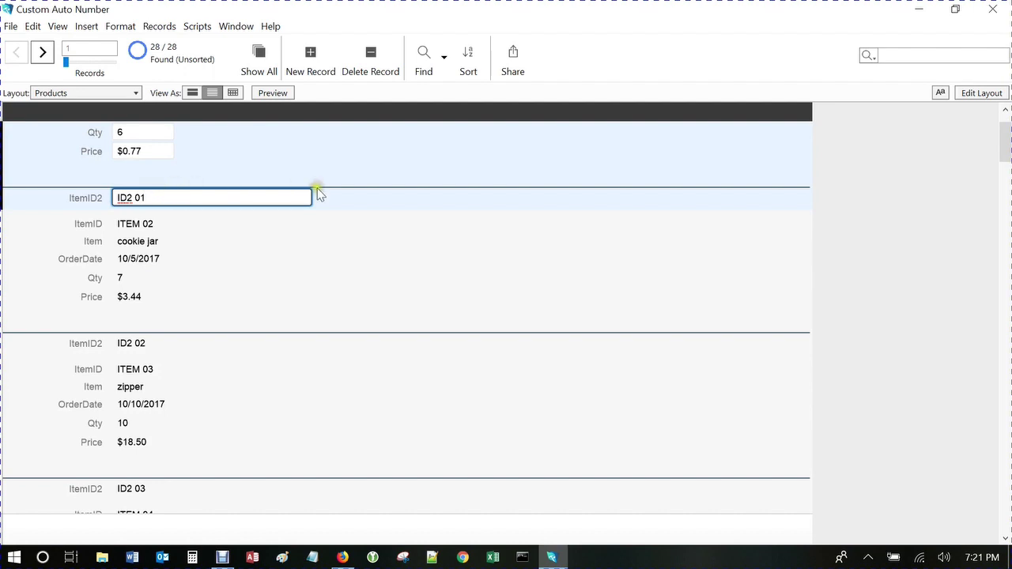
pyautogui.click(427, 190)
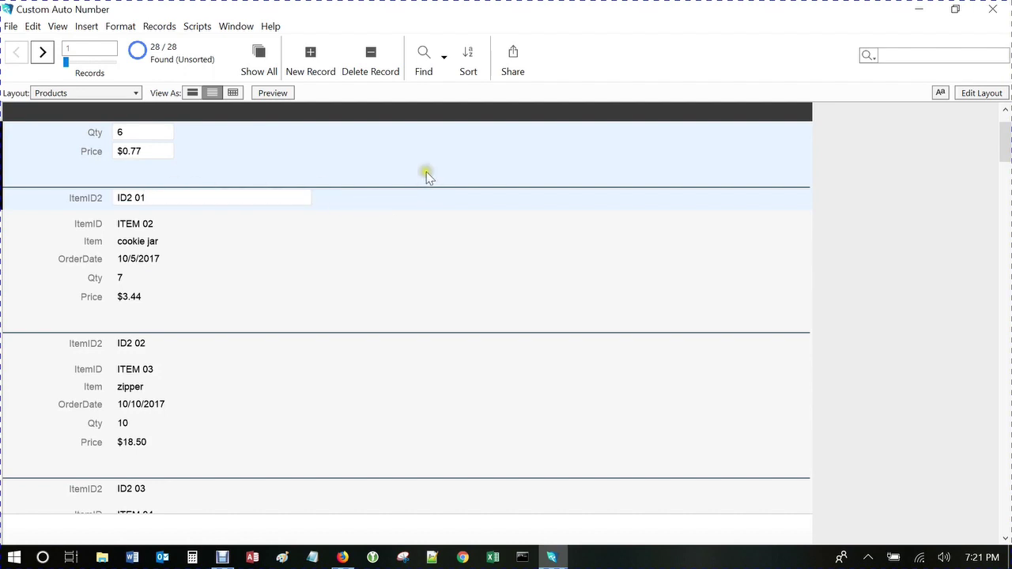
pyautogui.scroll(-1, 179, 291)
pyautogui.click(176, 287)
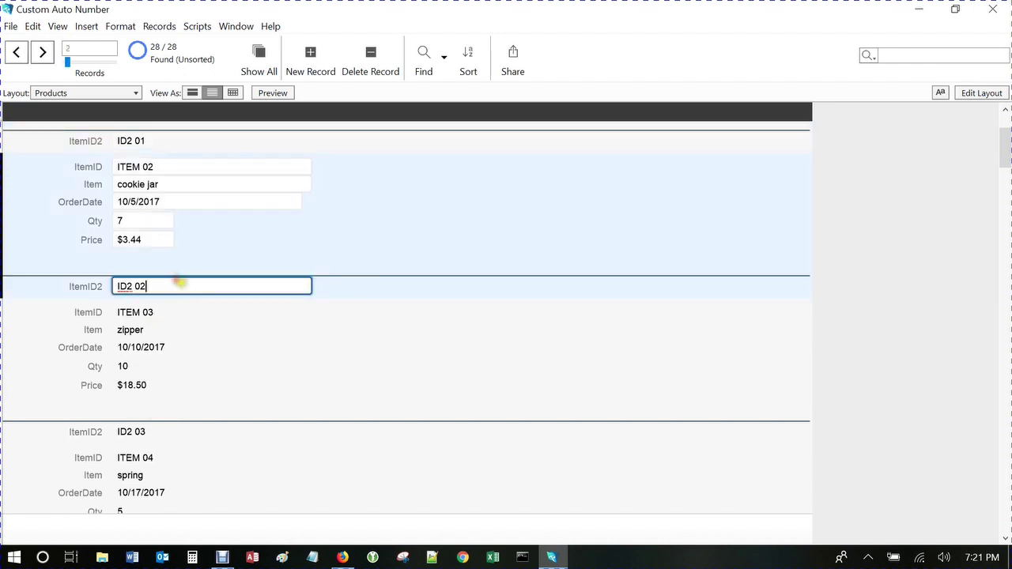
pyautogui.scroll(-1, 227, 310)
pyautogui.scroll(-1, 227, 310)
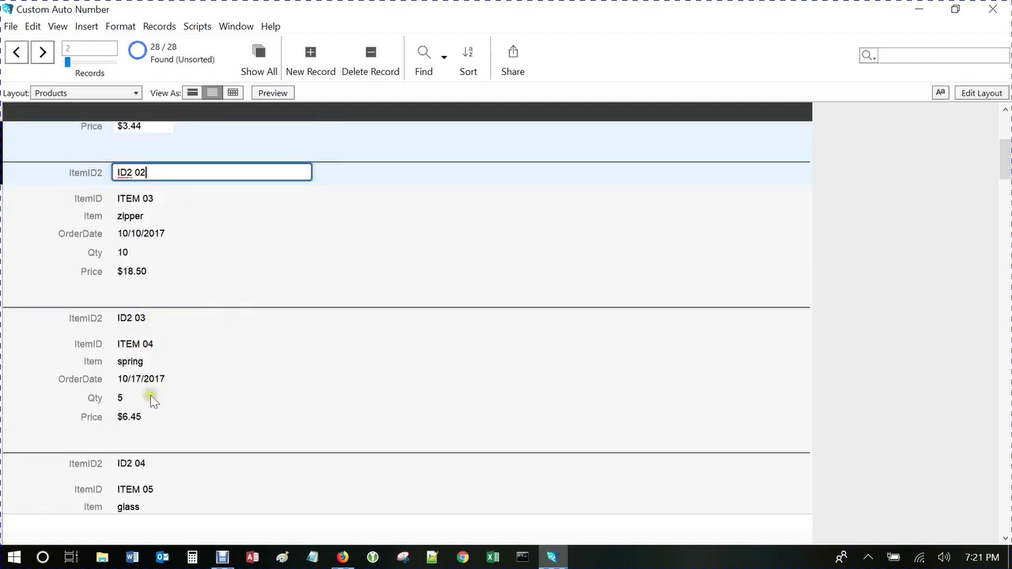
pyautogui.scroll(-3, 150, 396)
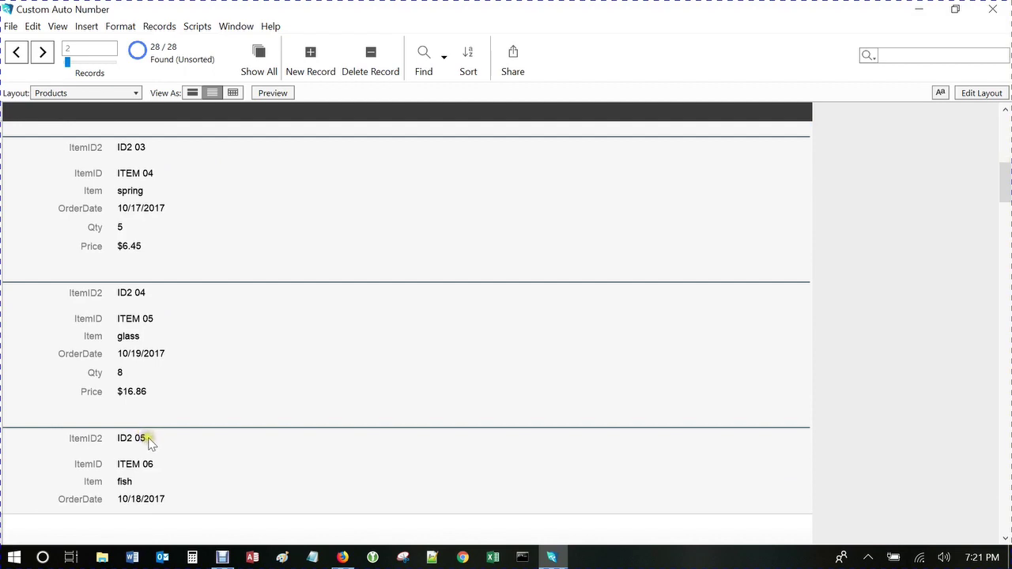
pyautogui.scroll(-6, 151, 443)
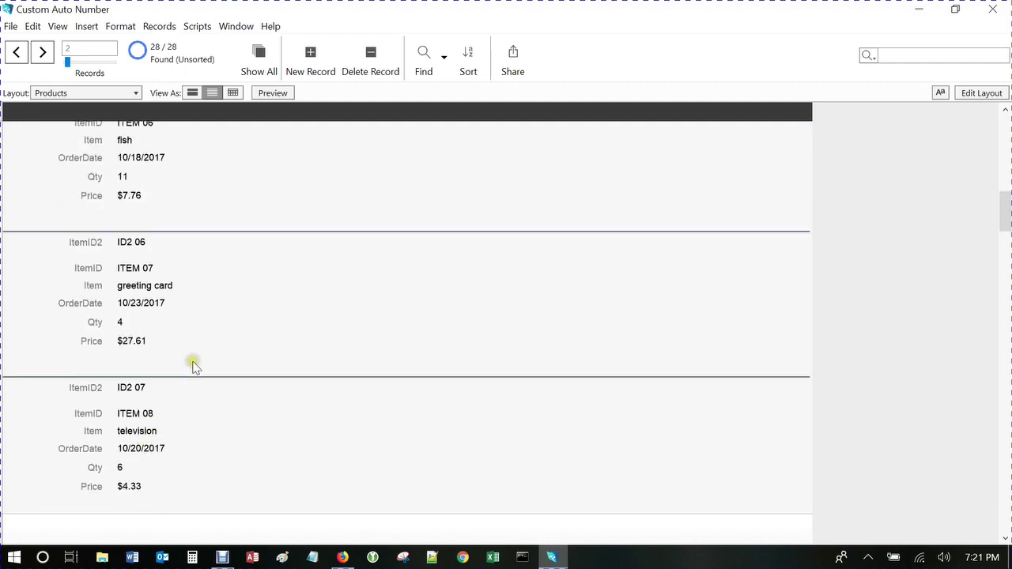
pyautogui.scroll(-20, 194, 365)
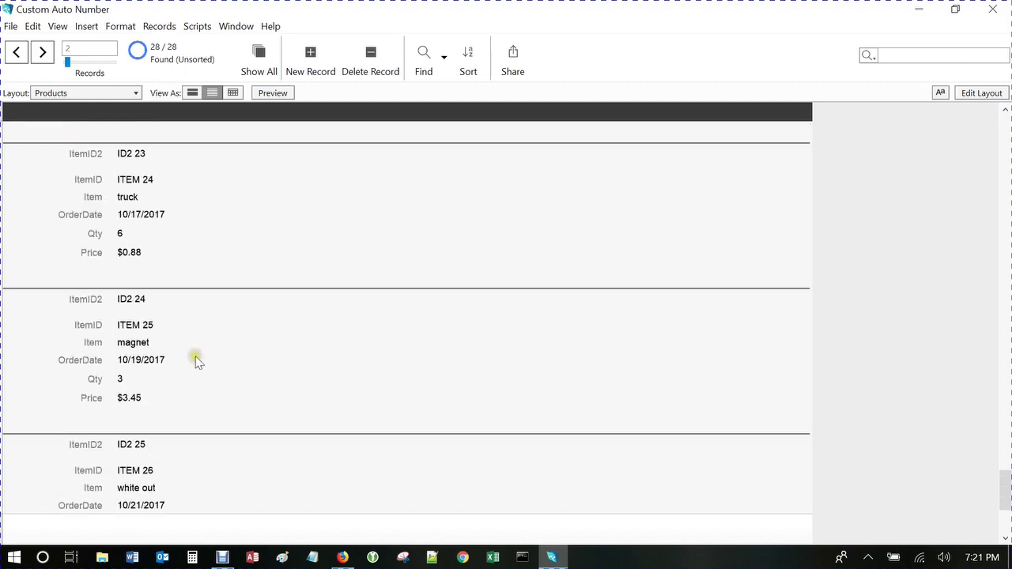
# - Confirm record 28 reads ID2 28, then close the Custom Auto Number file
pyautogui.moveTo(68, 62); pyautogui.dragTo(127, 66)
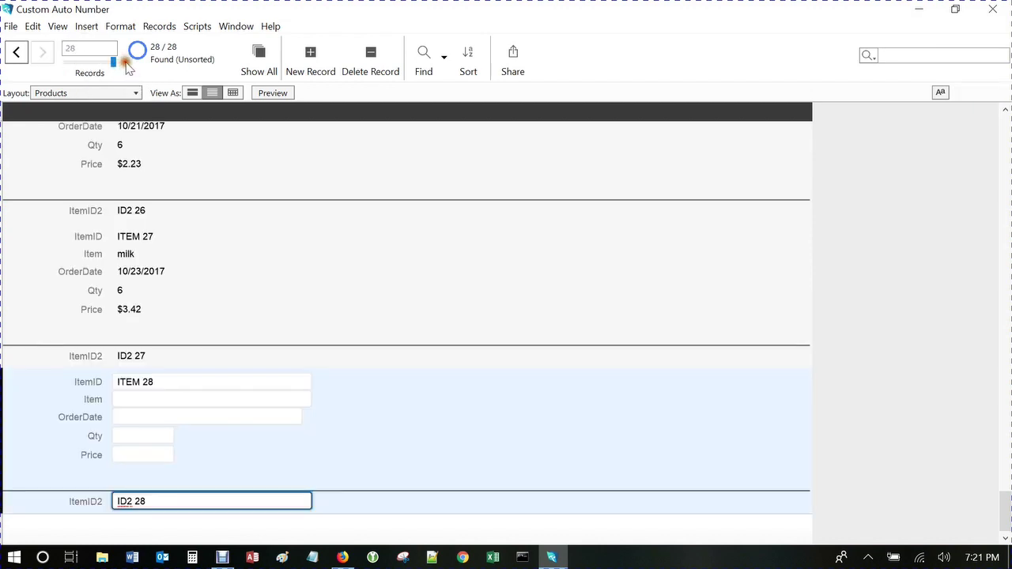
pyautogui.scroll(3, 145, 352)
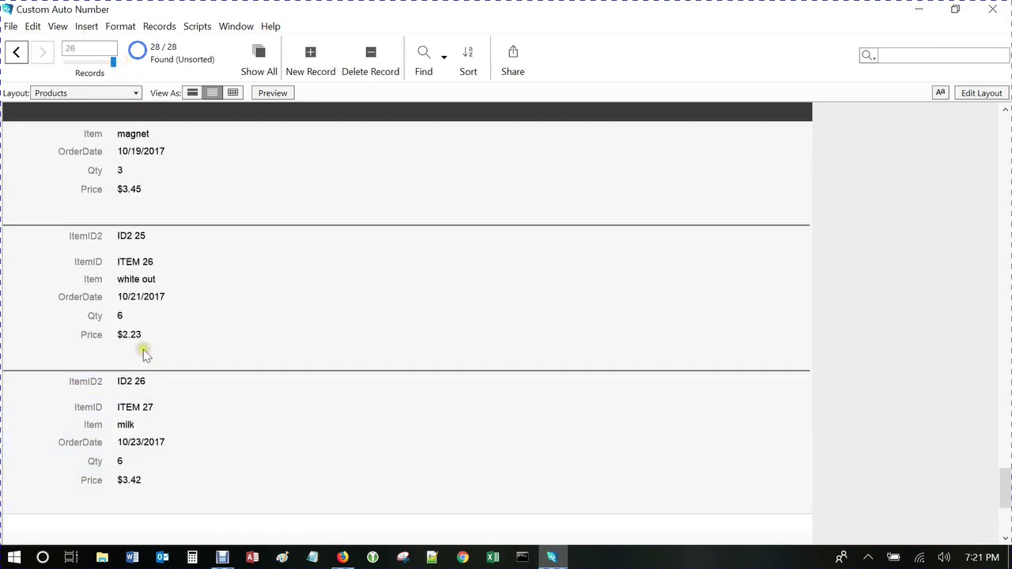
pyautogui.scroll(20, 145, 354)
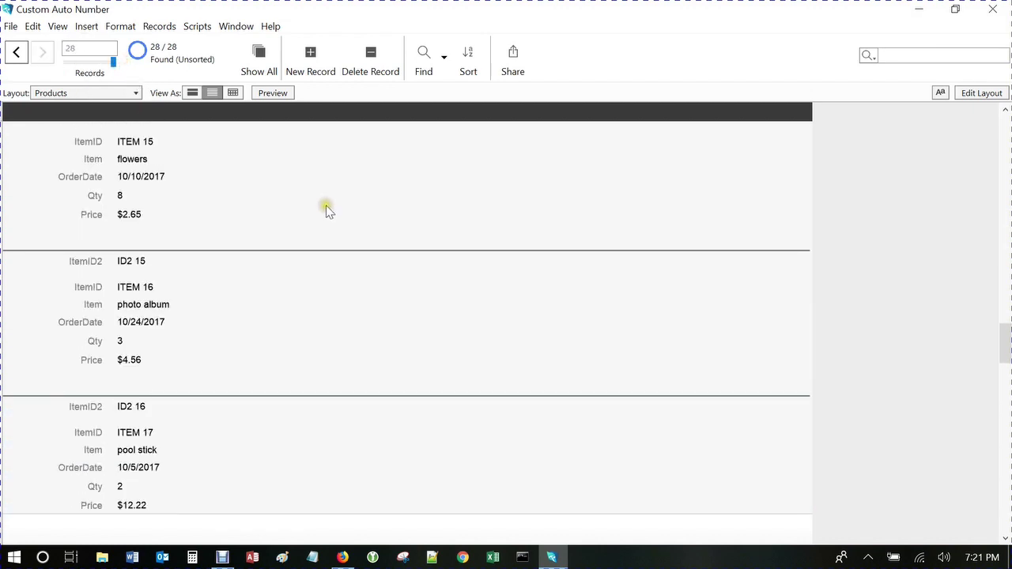
pyautogui.scroll(6, 326, 208)
pyautogui.moveTo(1005, 309); pyautogui.dragTo(1000, 129)
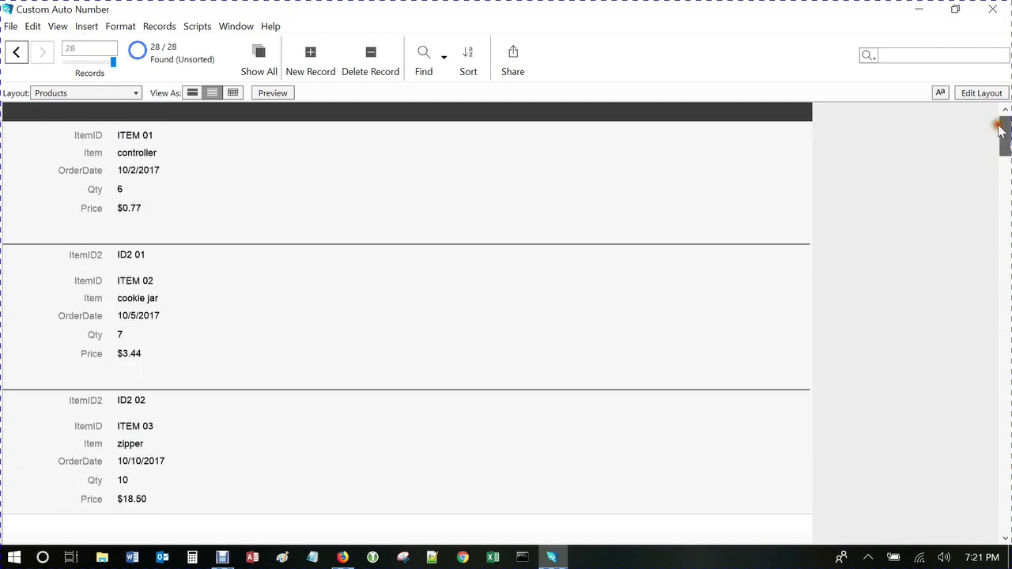
pyautogui.click(1002, 7)
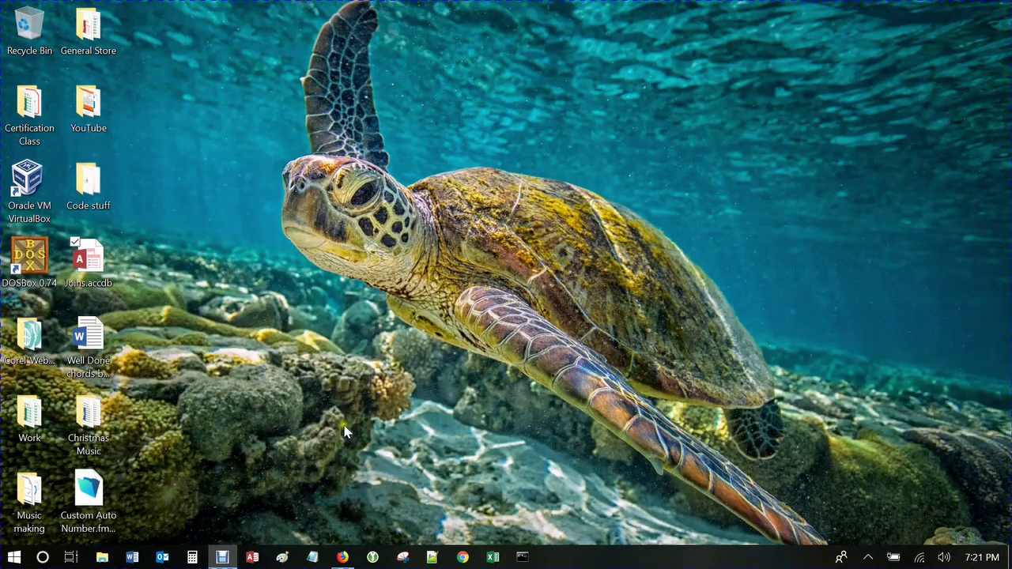